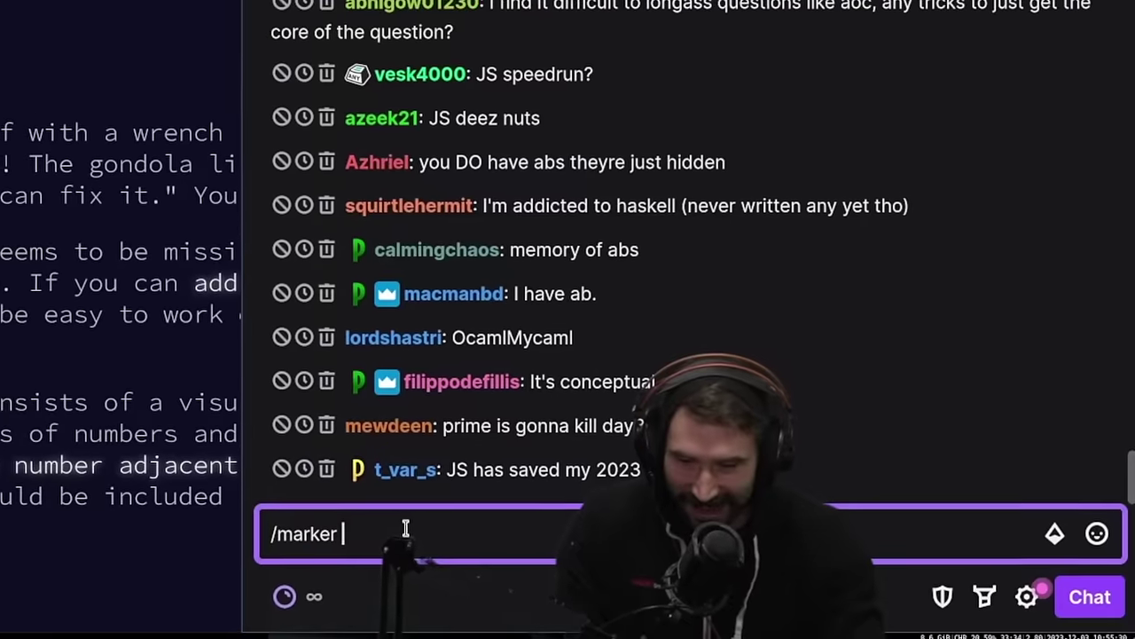
Add the Twitch stream marker 'Day 3 - Advent of Code - Ocaml | start'
type("Day 3 - Ad")
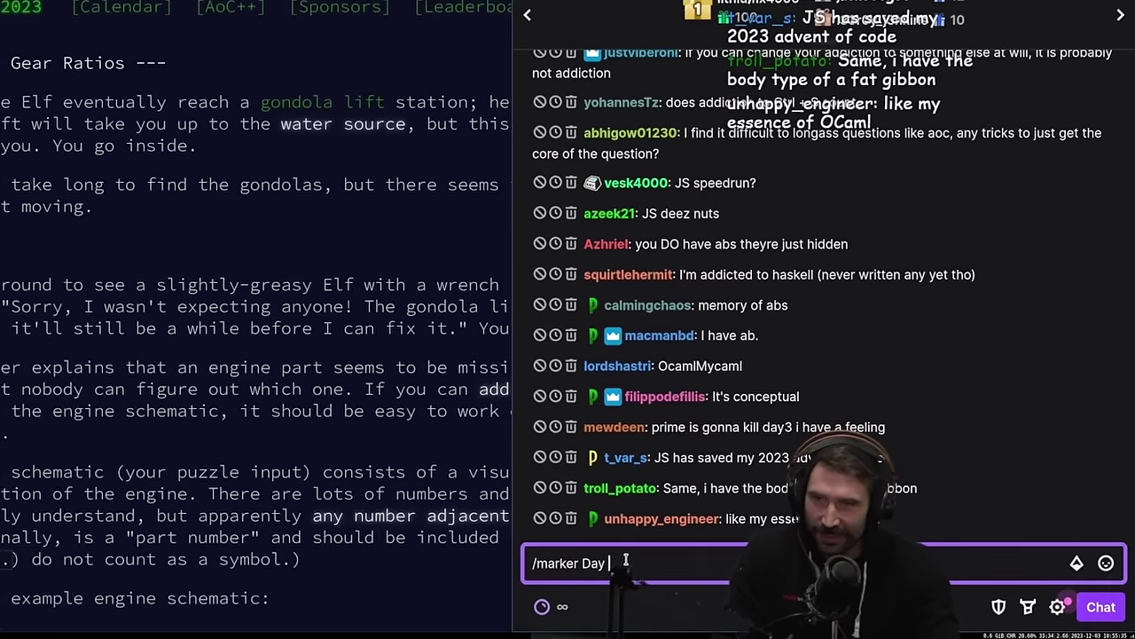
type("vent of Code -")
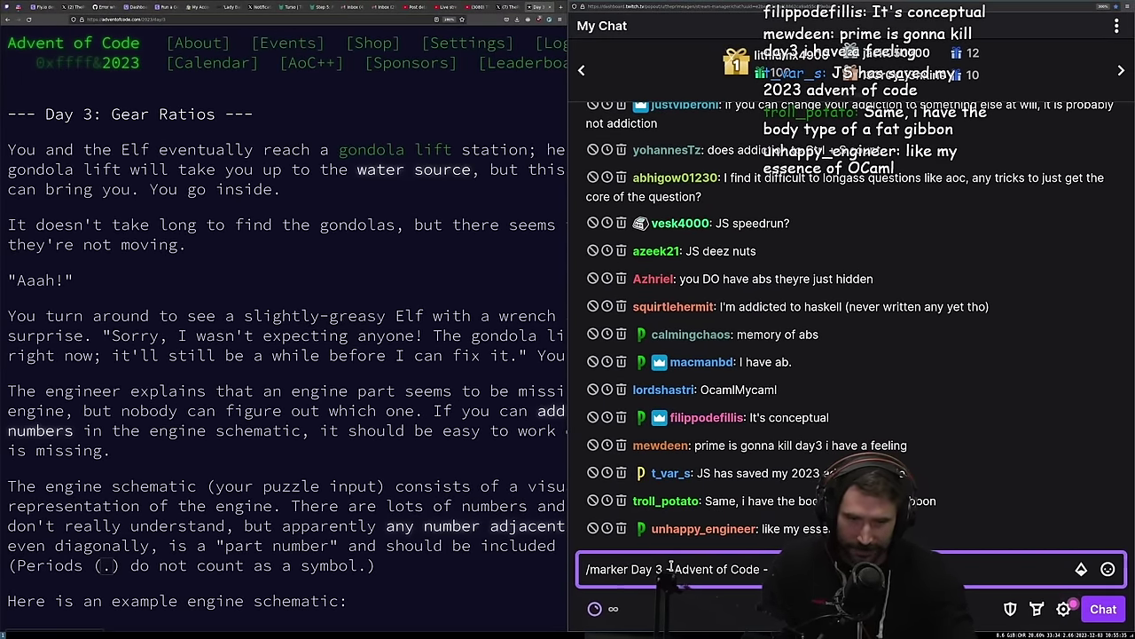
type(" Ocaml | start")
key("Return")
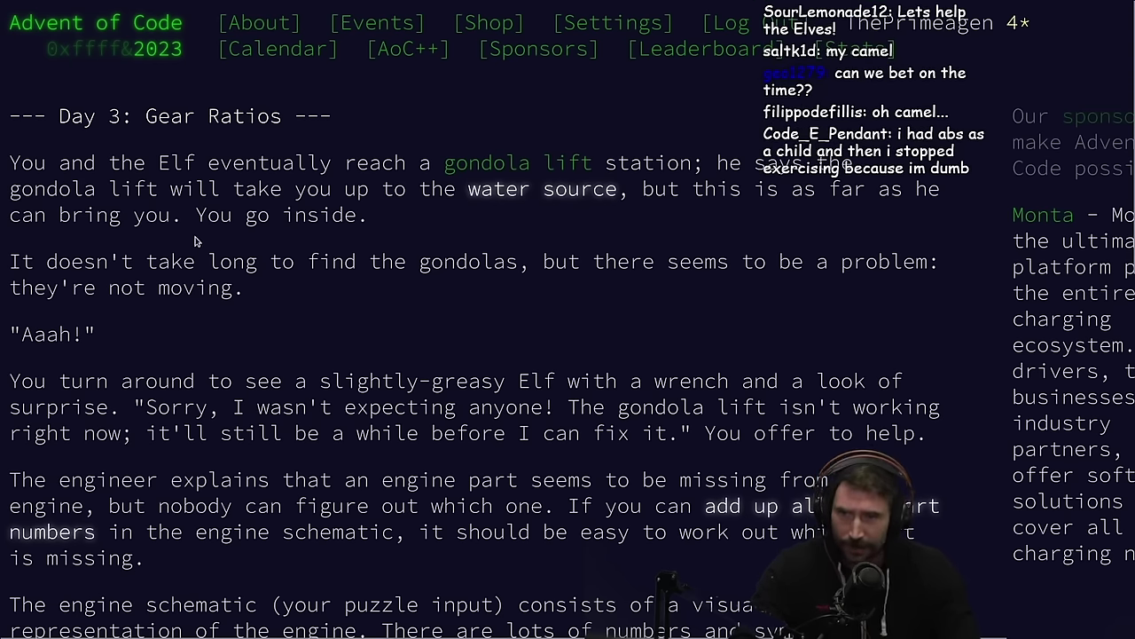
left_click_drag(346, 215, 34, 214)
left_click(193, 320)
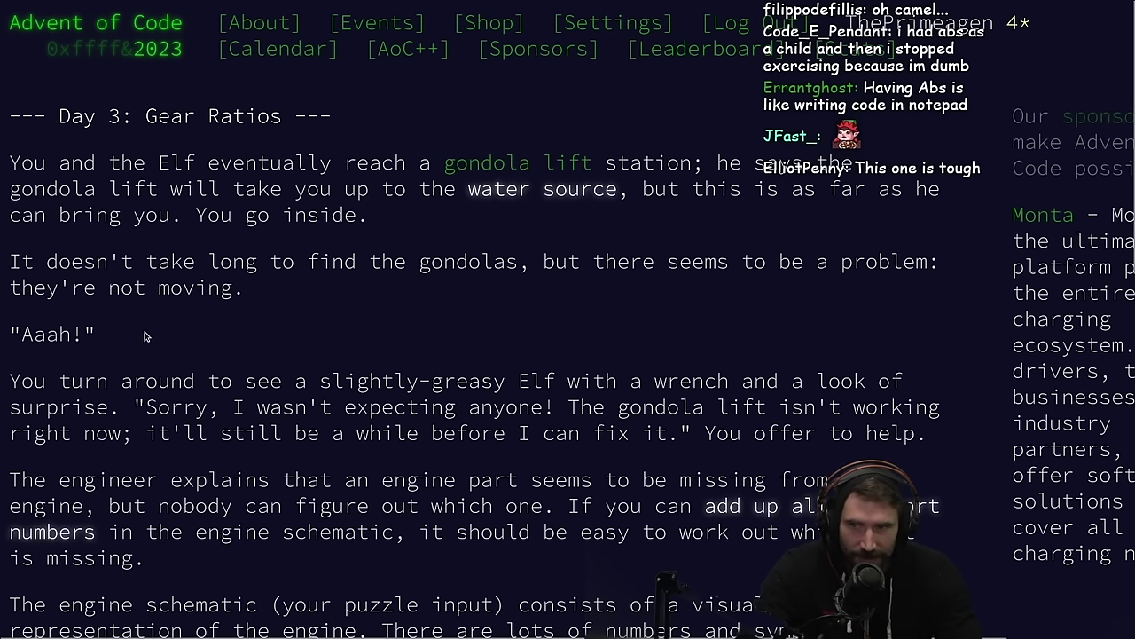
left_click_drag(23, 331, 84, 336)
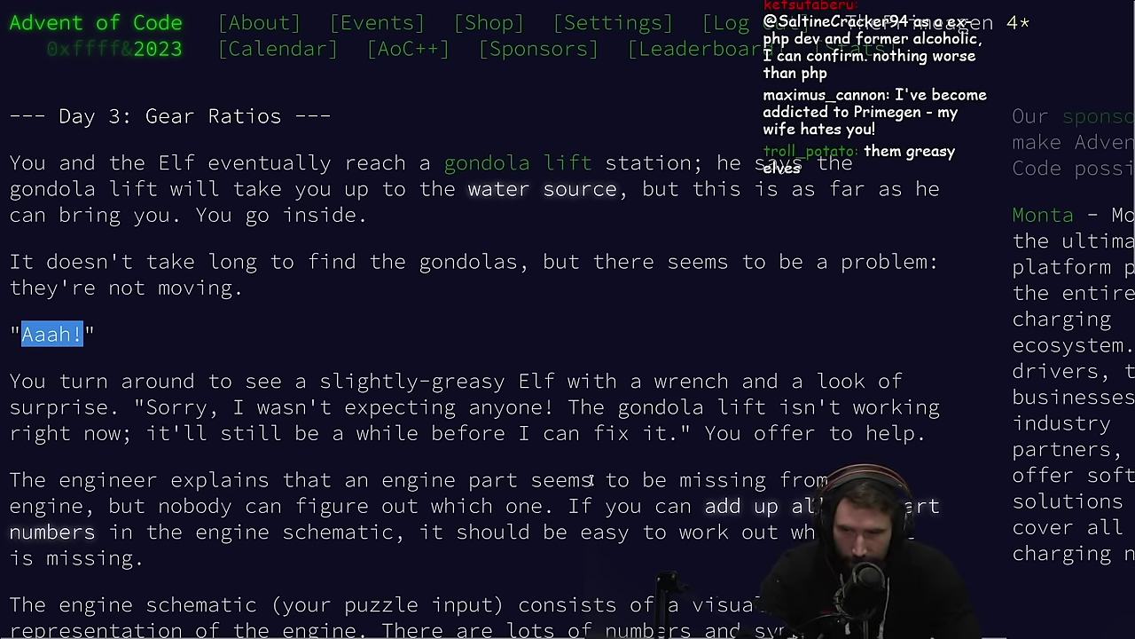
Scroll down to the example engine schematic and briefly highlight its first three rows
scroll(590, 480, "down", 2)
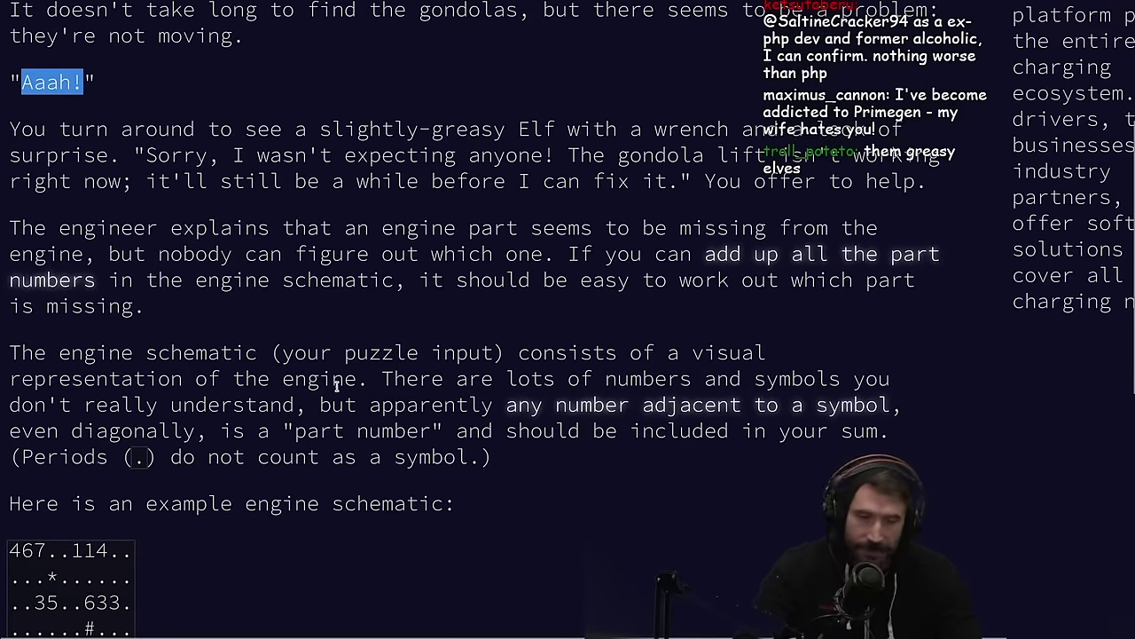
scroll(372, 405, "up", 2)
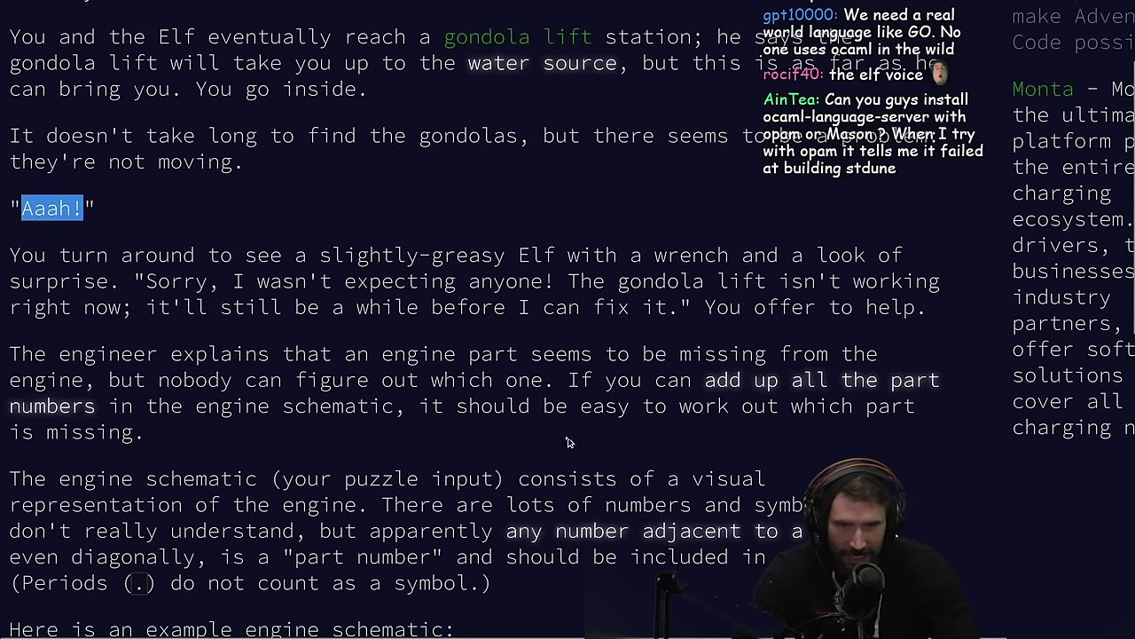
scroll(577, 457, "down", 3)
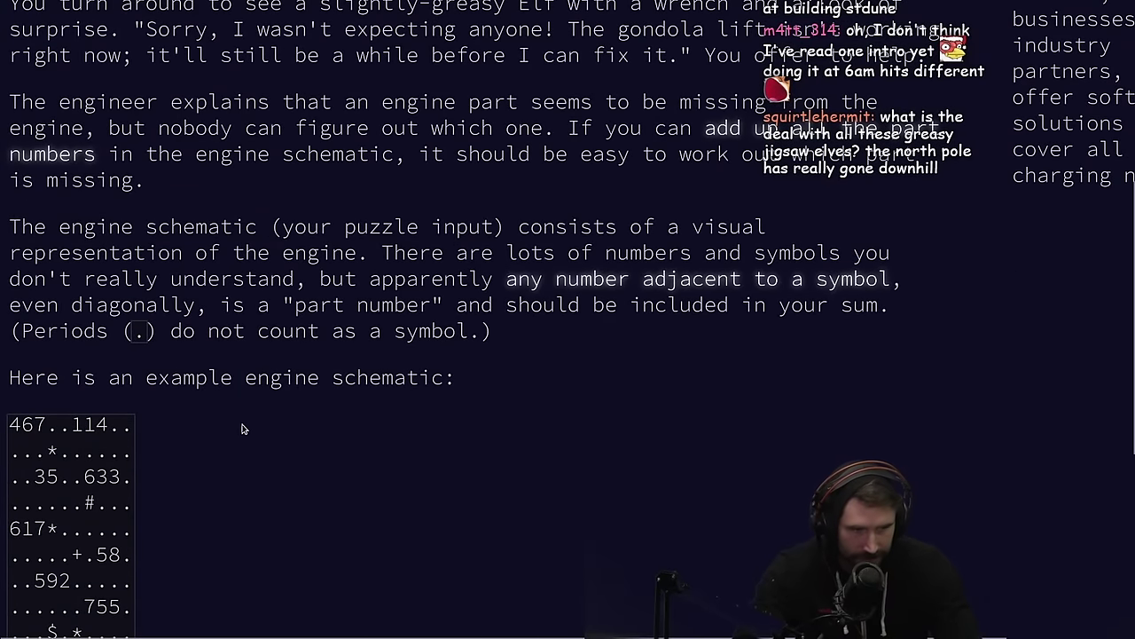
left_click_drag(27, 407, 253, 456)
left_click(256, 442)
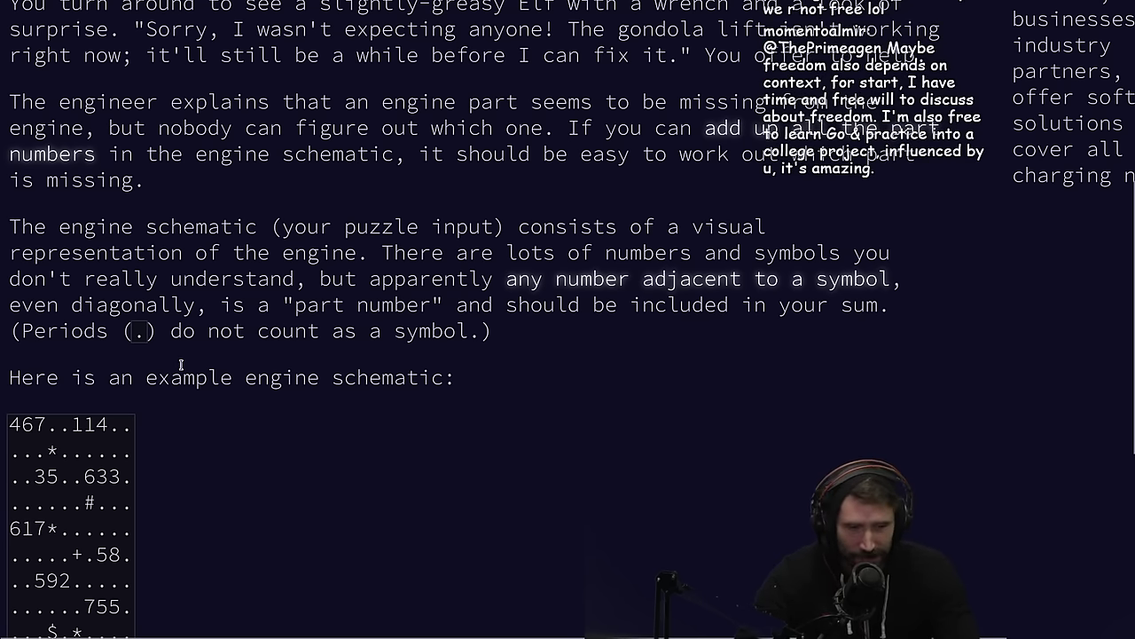
scroll(199, 388, "down", 3)
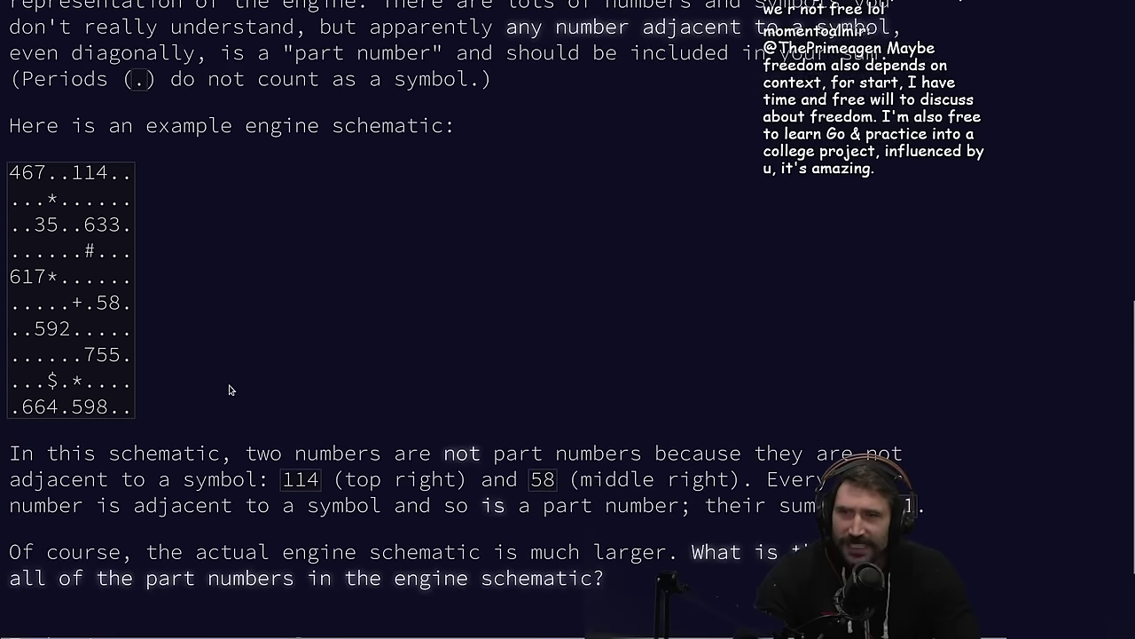
Highlight the whole example schematic and the note about numbers that aren't part numbers
left_click_drag(140, 406, 9, 171)
left_click(245, 300)
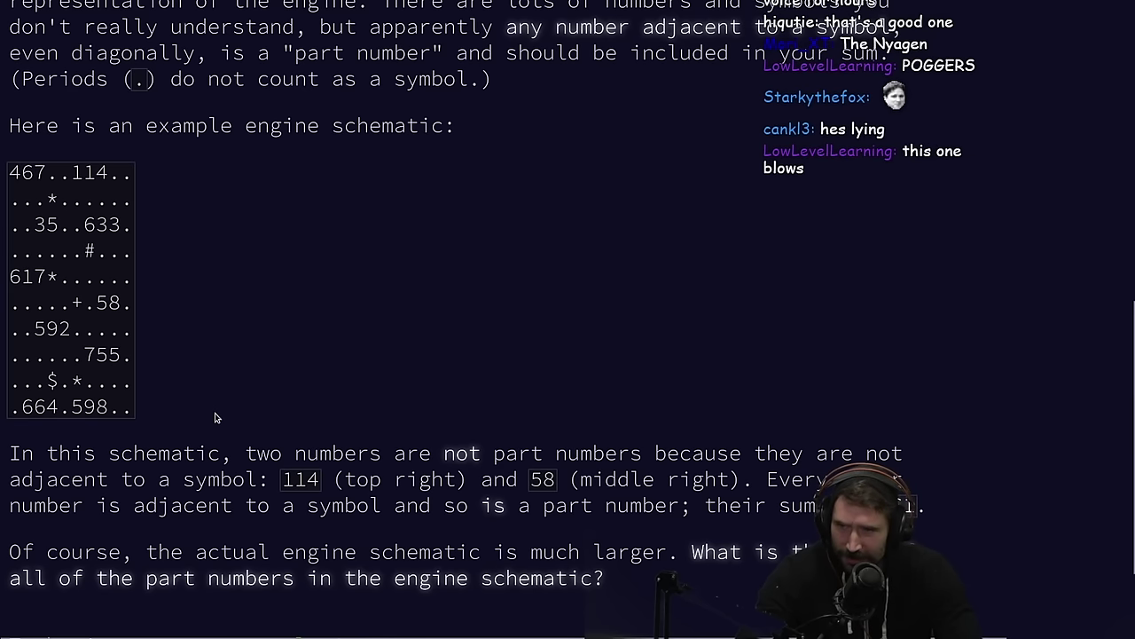
scroll(215, 412, "down", 2)
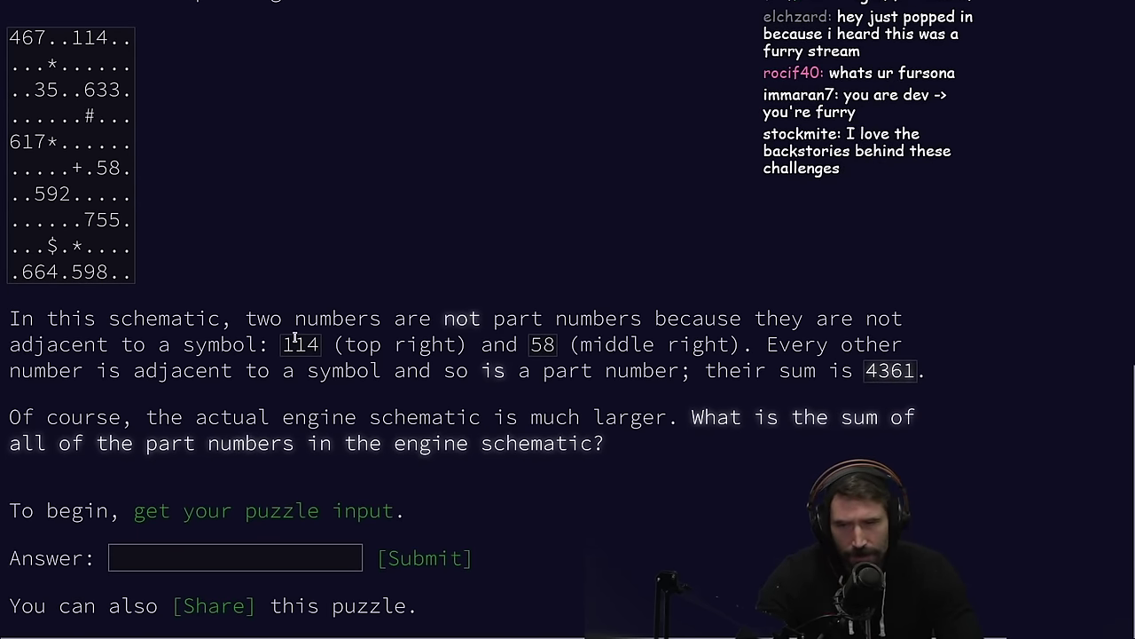
left_click_drag(259, 317, 306, 344)
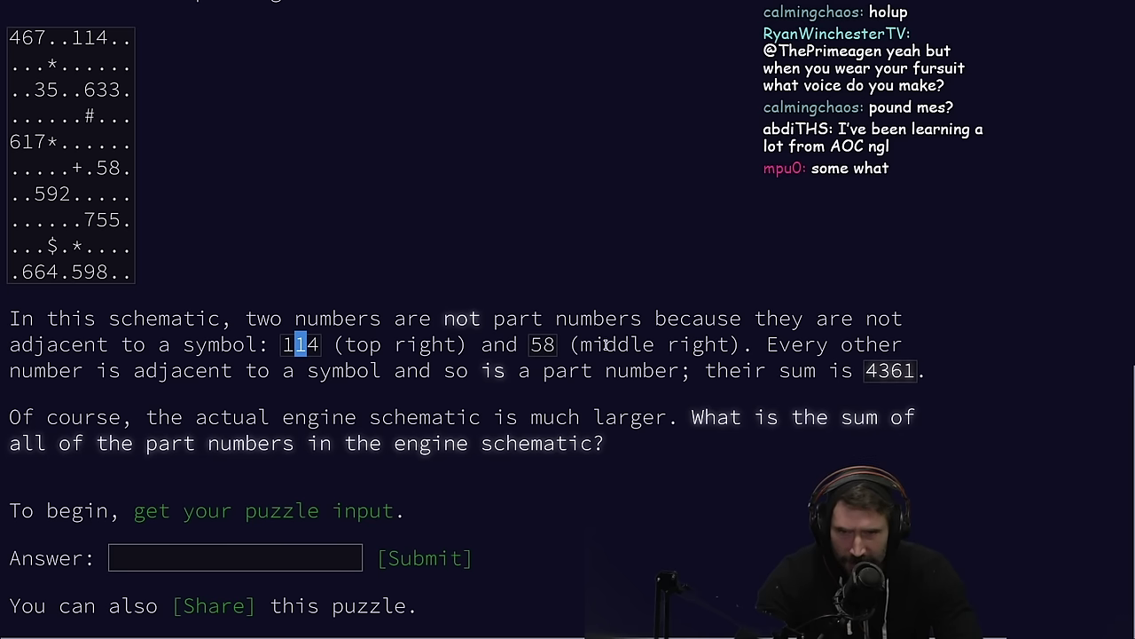
Pick out 114 and 58 in the schematic, then scroll back up the description
scroll(362, 331, "up", 3)
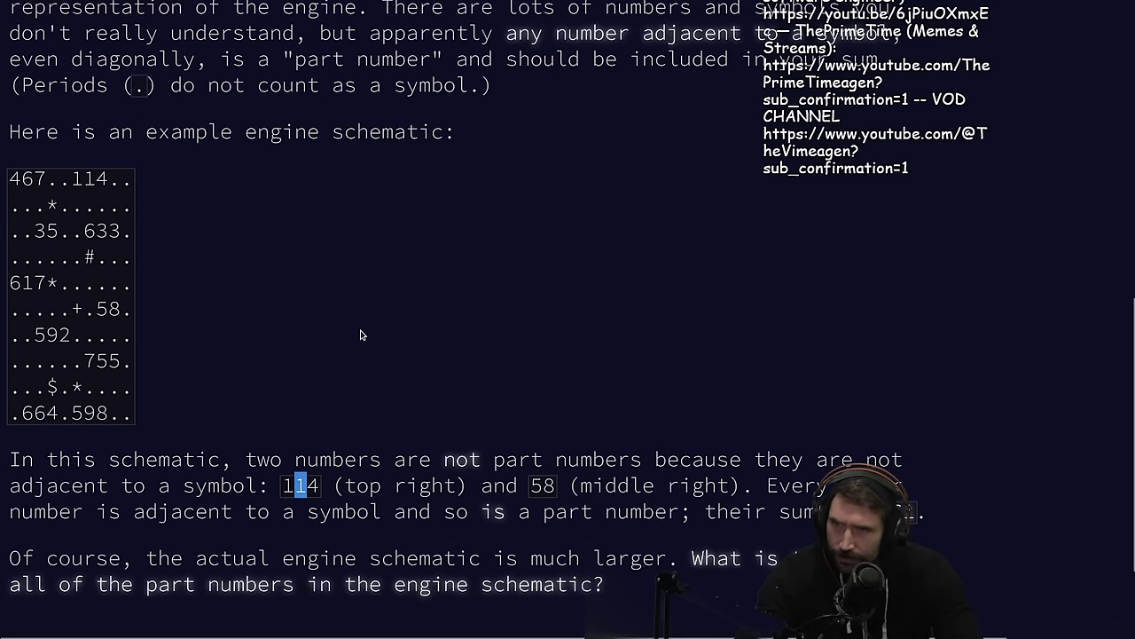
double_click(81, 290)
scroll(174, 335, "down", 2)
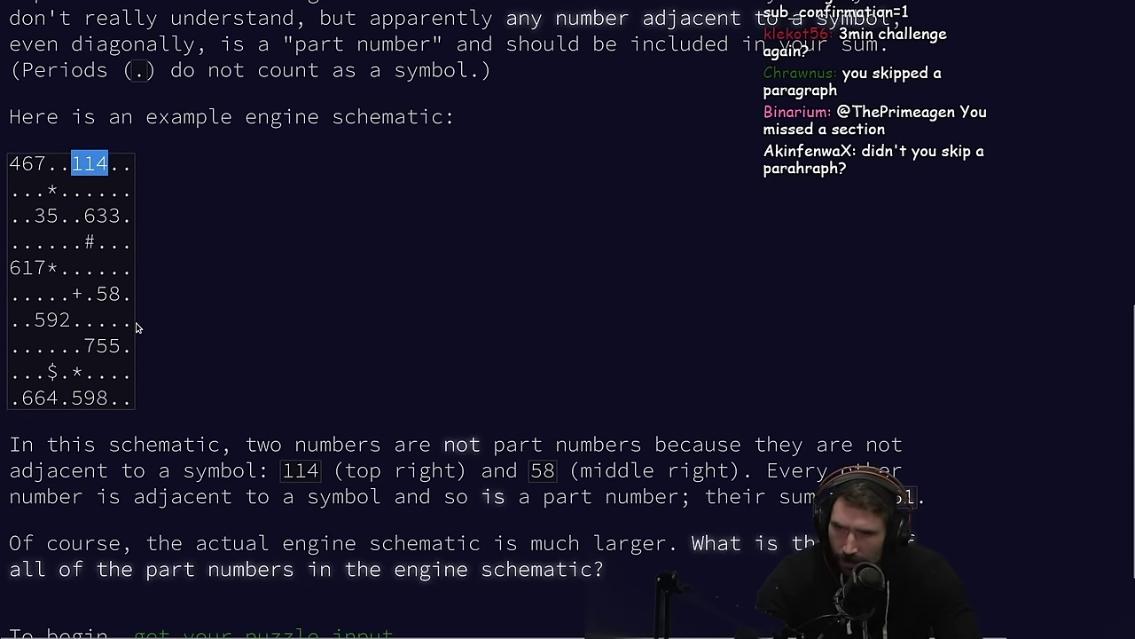
double_click(108, 293)
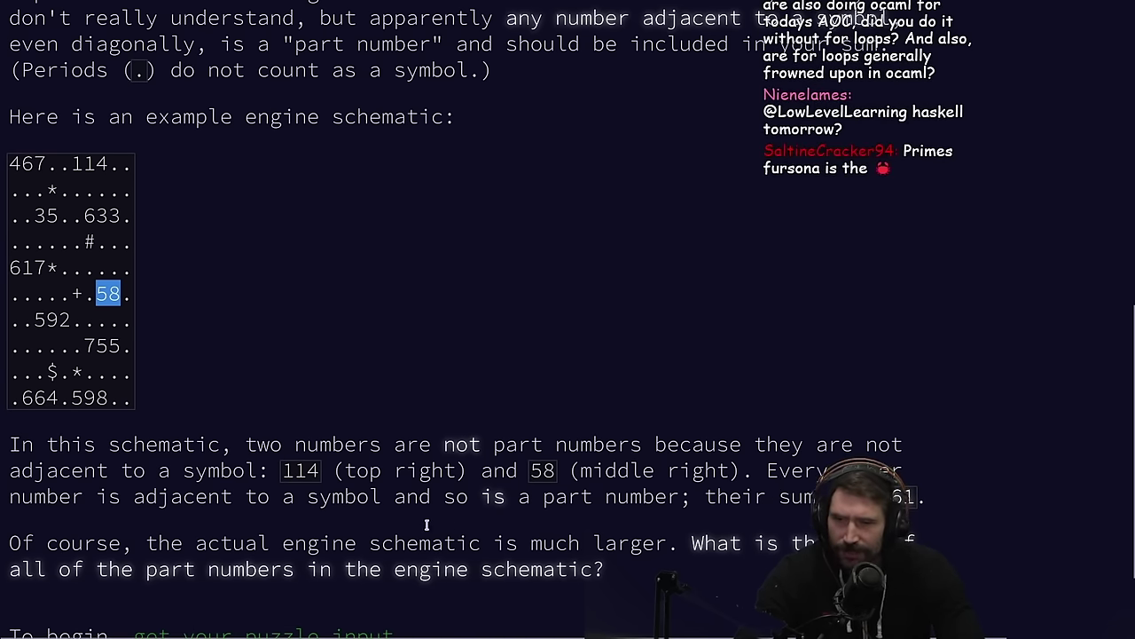
scroll(426, 523, "down", 3)
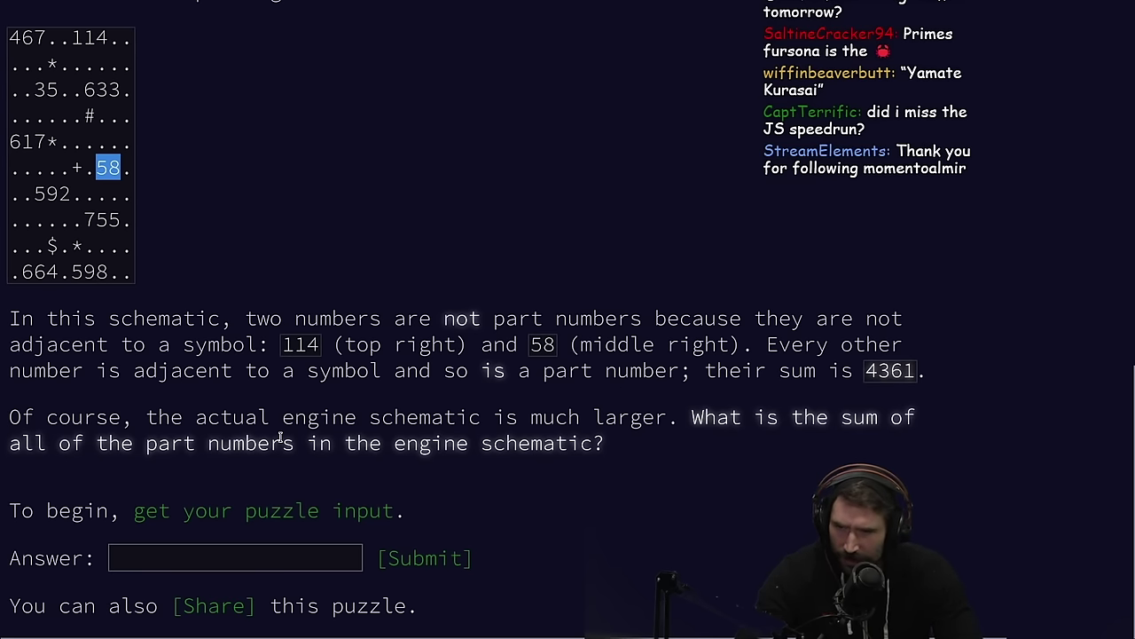
scroll(280, 438, "up", 5)
scroll(278, 440, "down", 3)
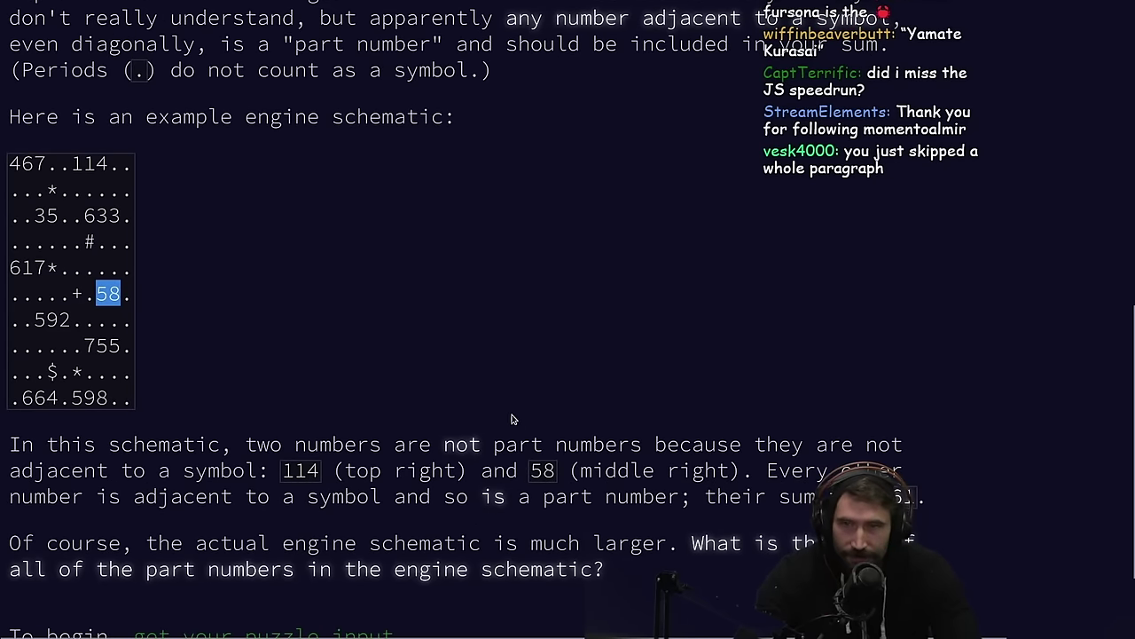
scroll(514, 418, "up", 8)
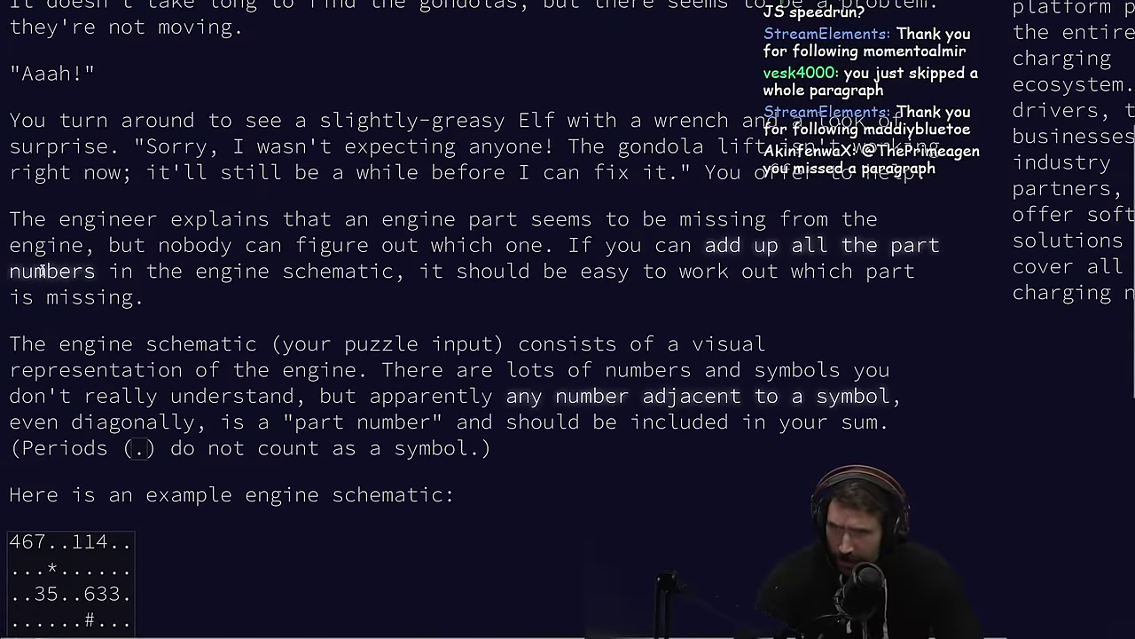
Highlight the engine schematic sentence, then scroll to the example and highlight 467
scroll(41, 271, "up", 3)
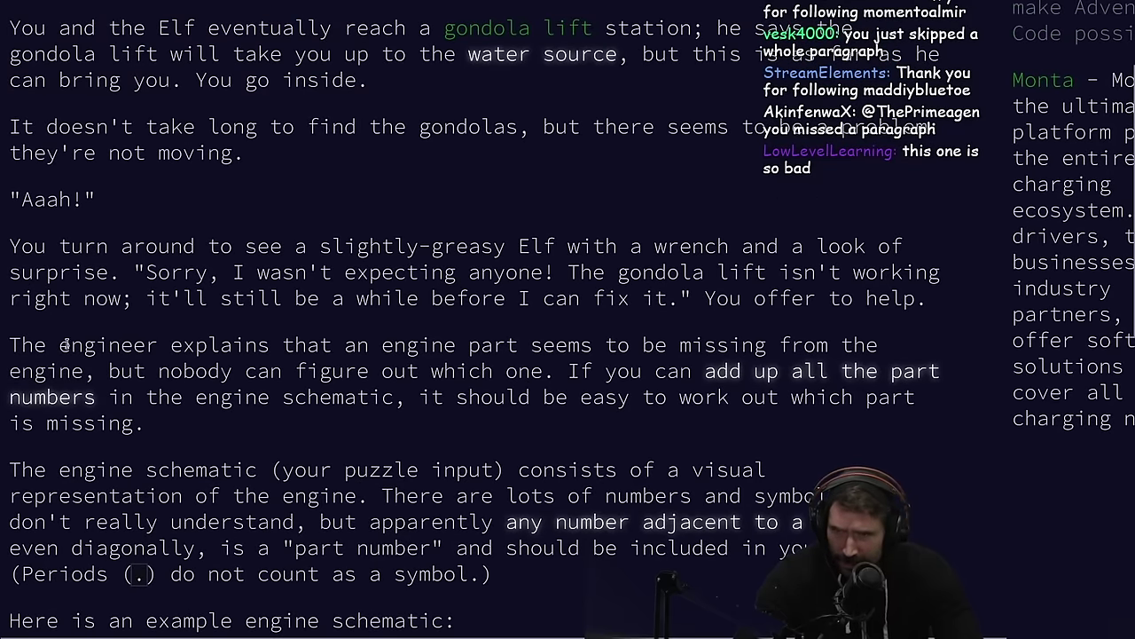
scroll(69, 364, "down", 3)
left_click_drag(20, 345, 741, 346)
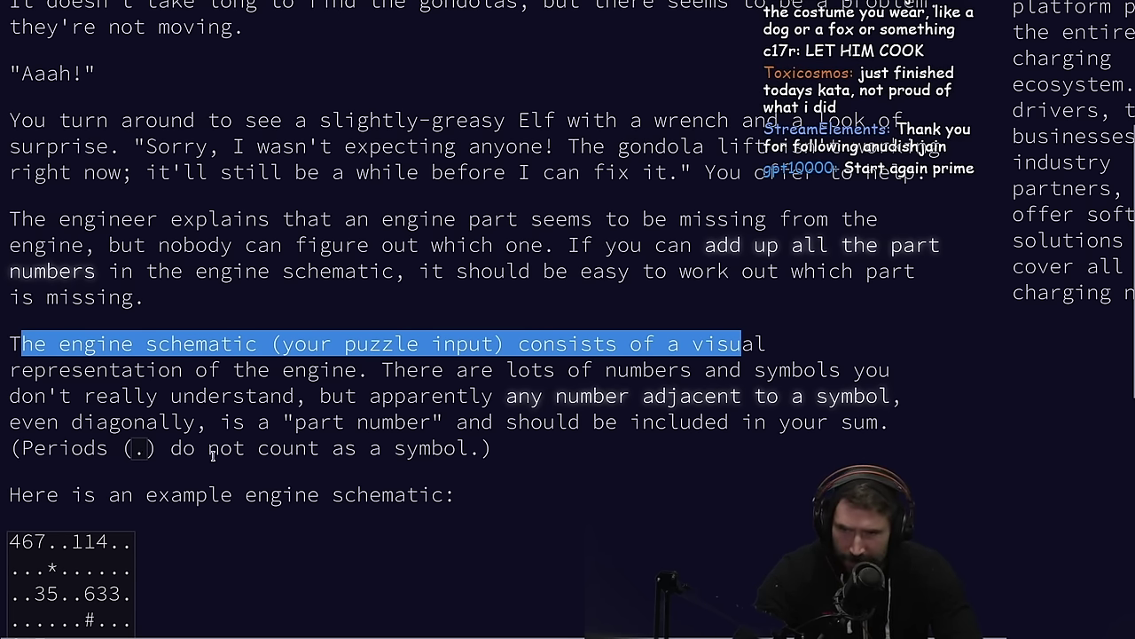
scroll(337, 443, "down", 5)
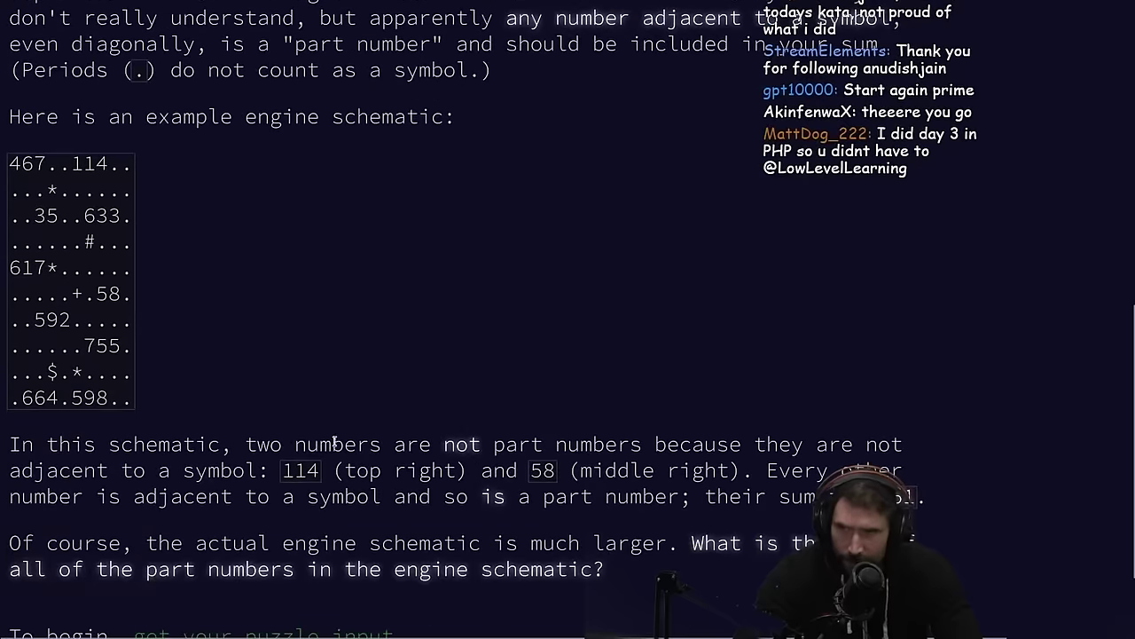
left_click_drag(13, 163, 54, 189)
double_click(19, 163)
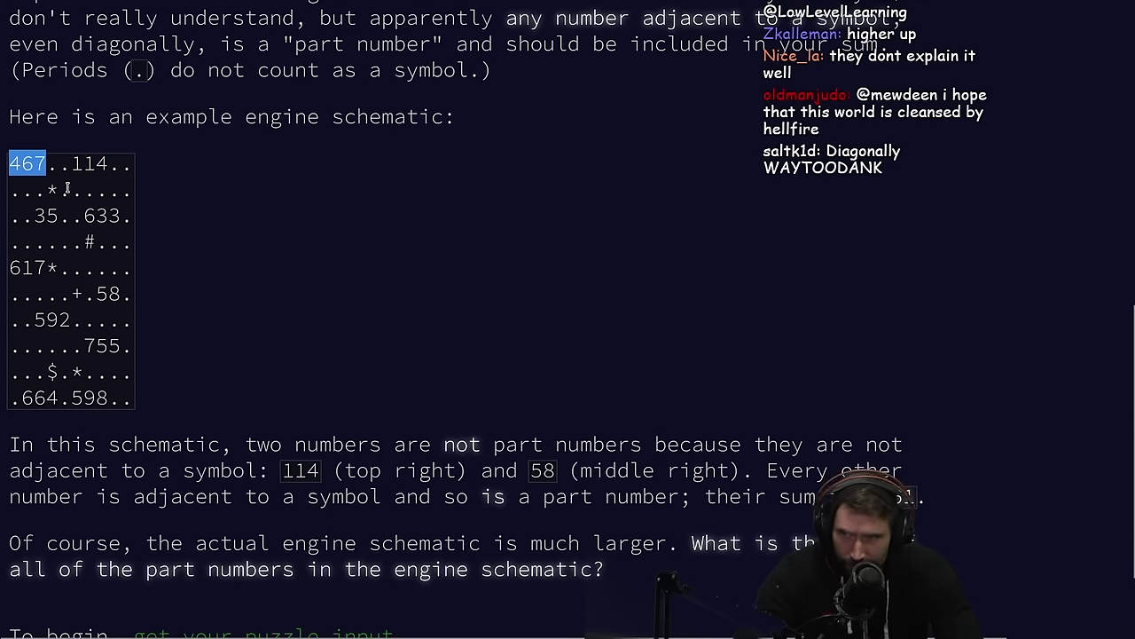
left_click_drag(76, 164, 108, 164)
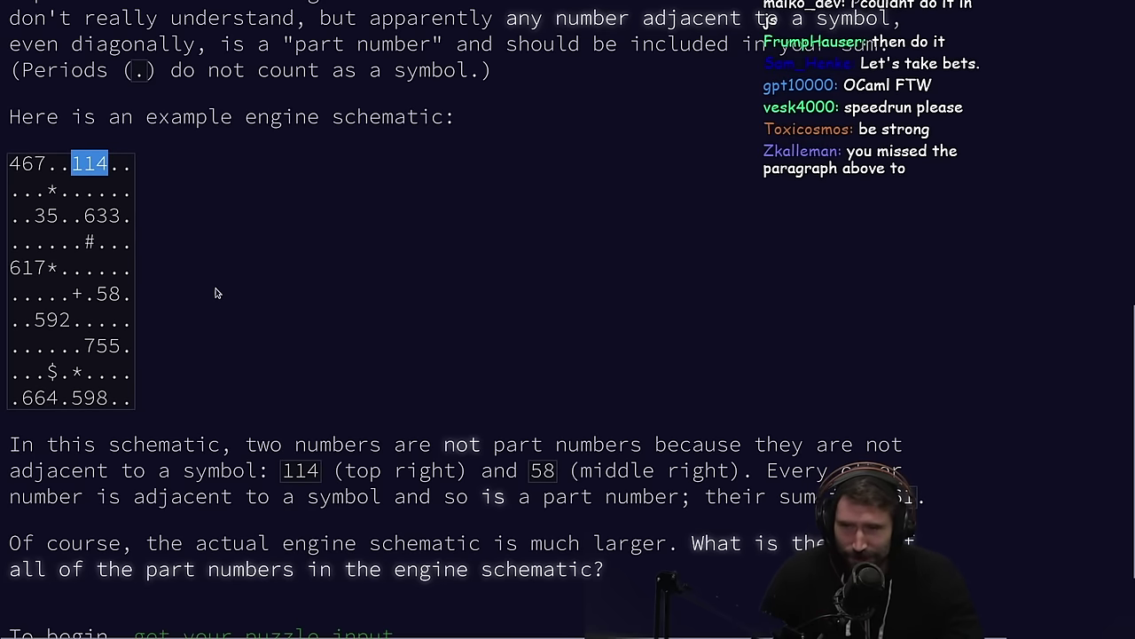
scroll(41, 316, "down", 2)
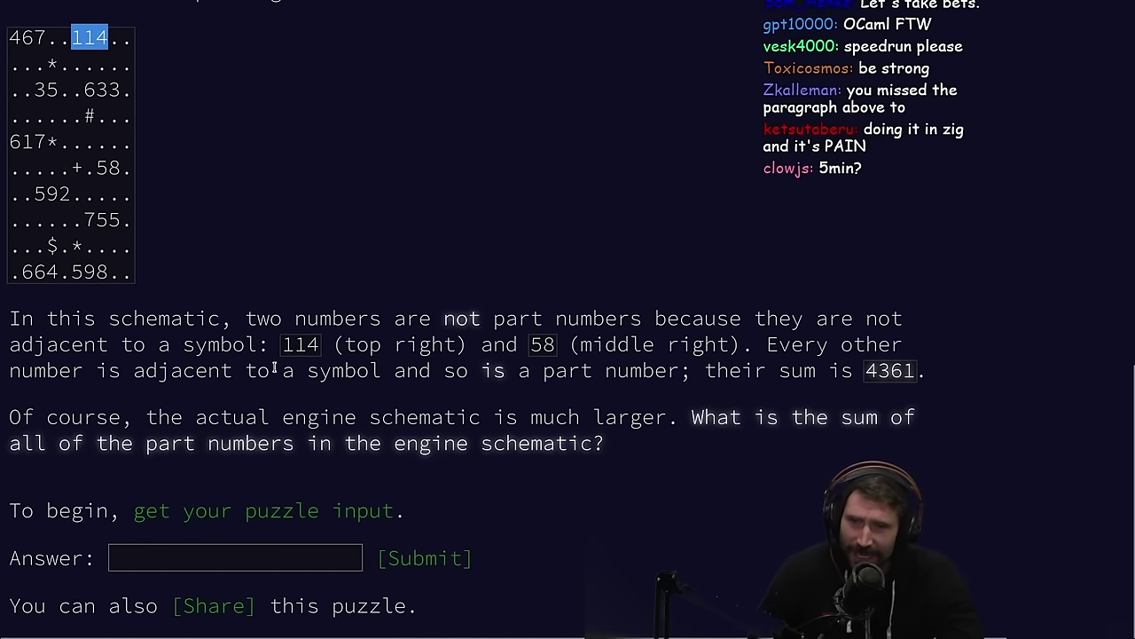
scroll(186, 337, "up", 2)
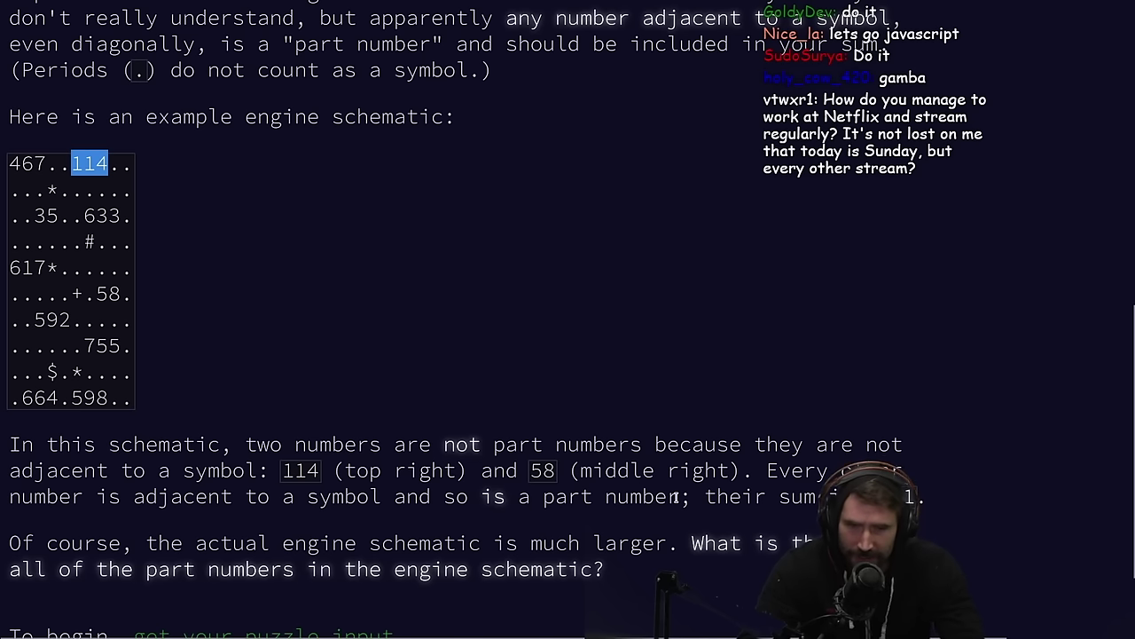
double_click(109, 294)
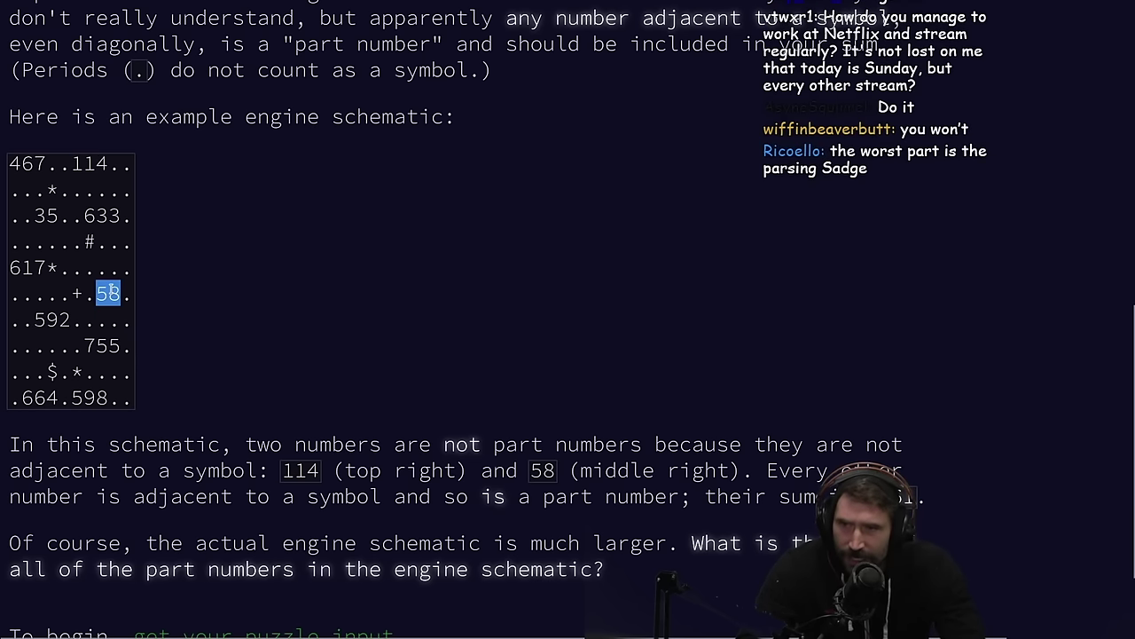
double_click(86, 164)
left_click(377, 309)
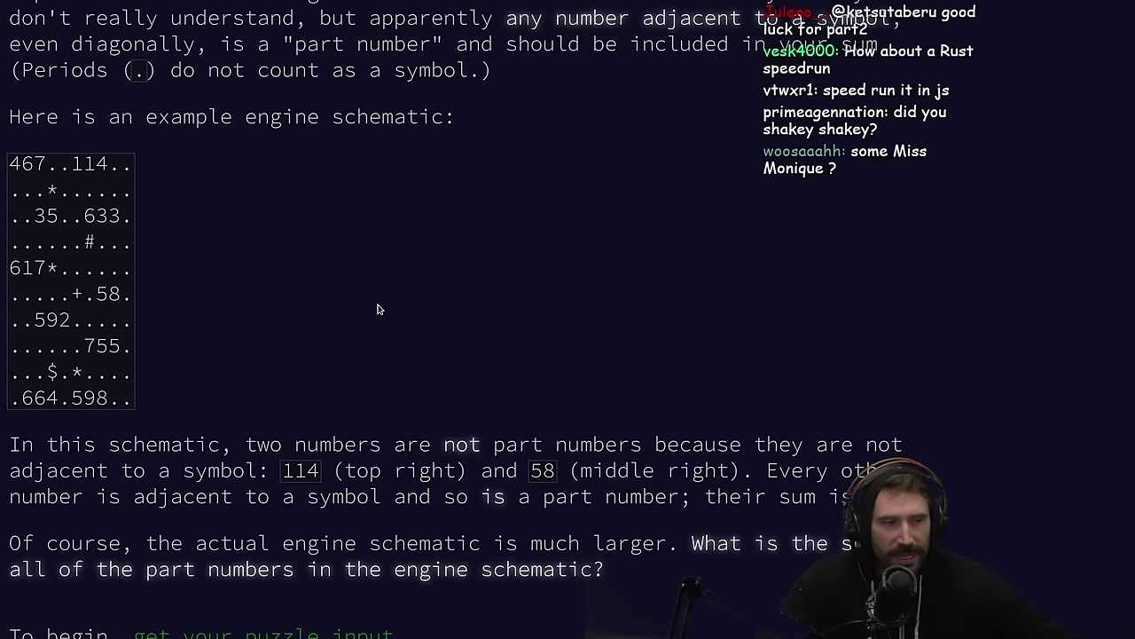
key("alt+Tab")
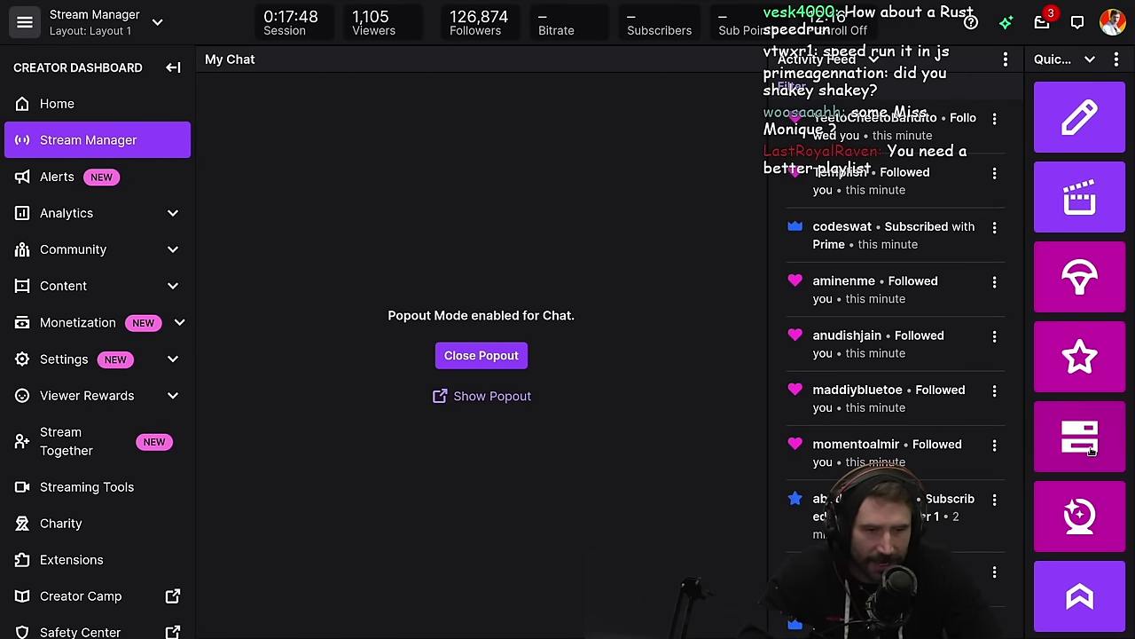
Start a new prediction from the Day 2 one and change its name to Day 3
left_click(1074, 530)
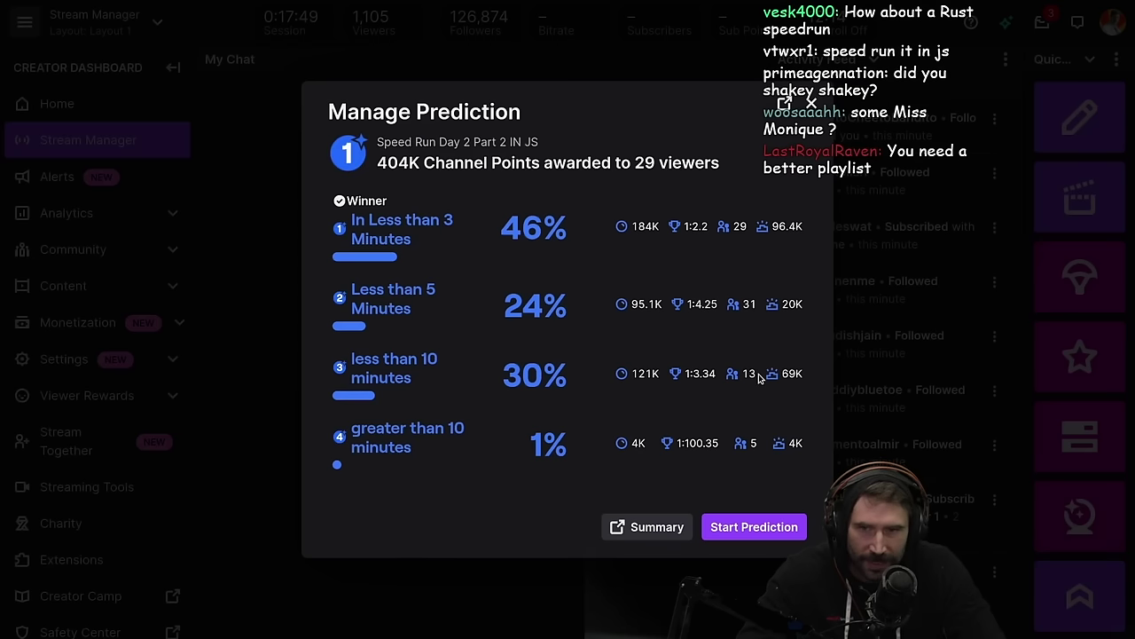
left_click(749, 528)
left_click(437, 194)
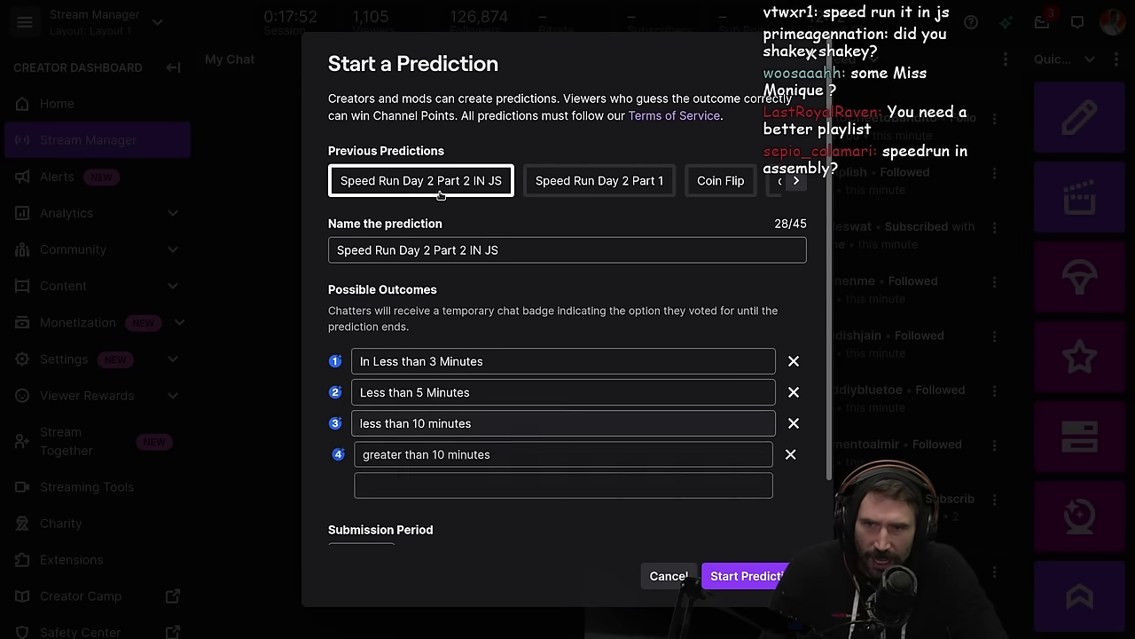
left_click(427, 251)
double_click(426, 251)
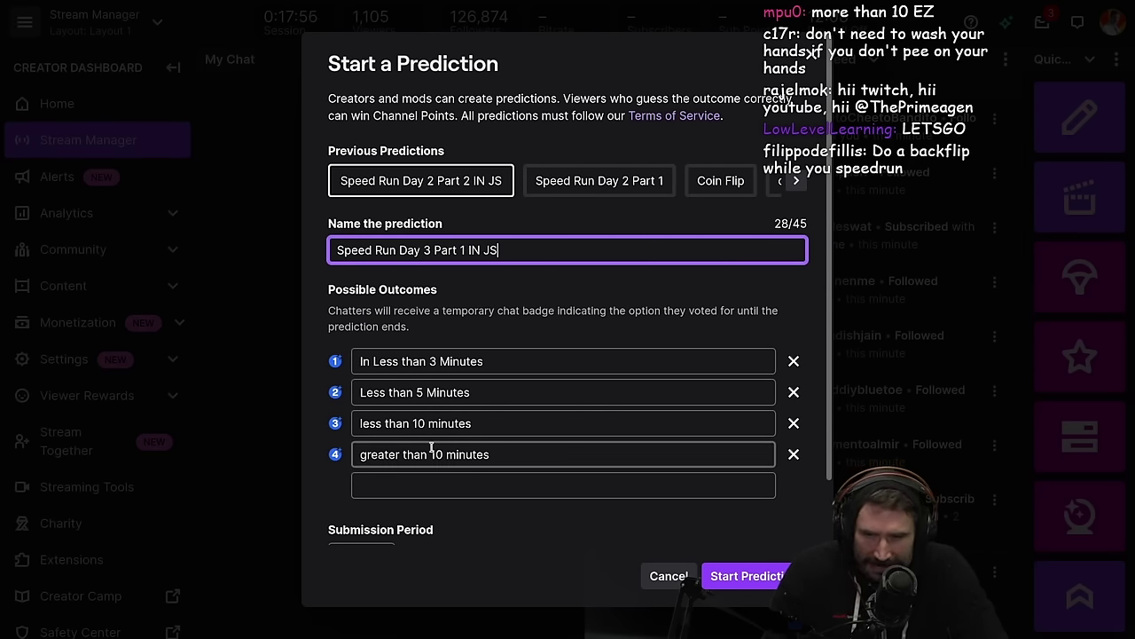
Change the outcomes to under 5, 8, 12 and over 12 minutes
double_click(433, 363)
type("5")
double_click(420, 391)
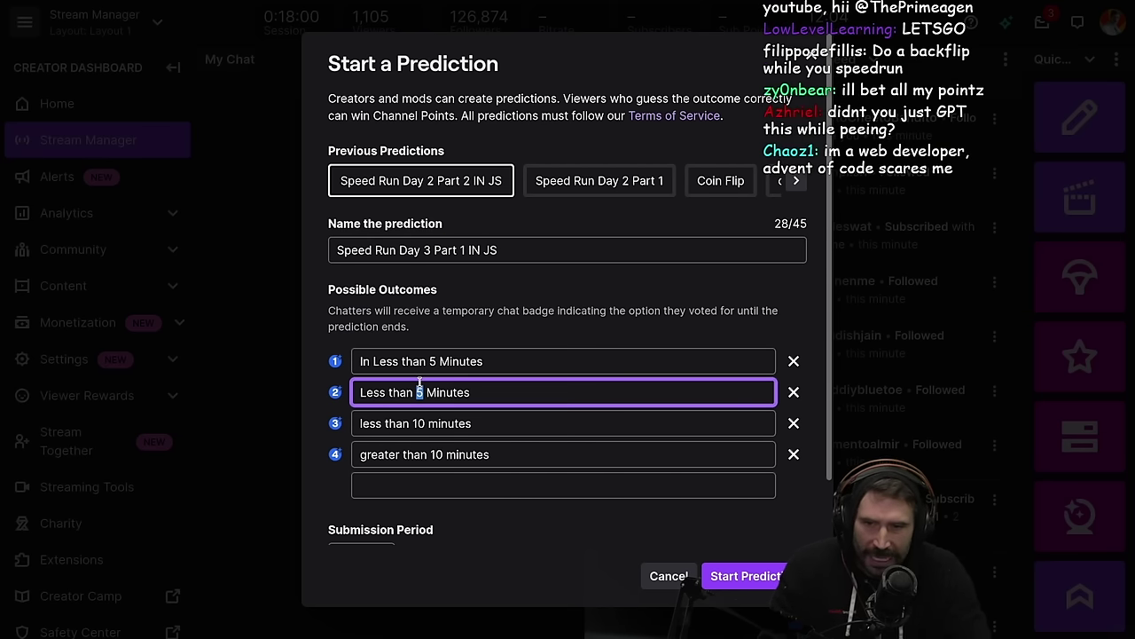
left_click_drag(427, 423, 435, 454)
type("2")
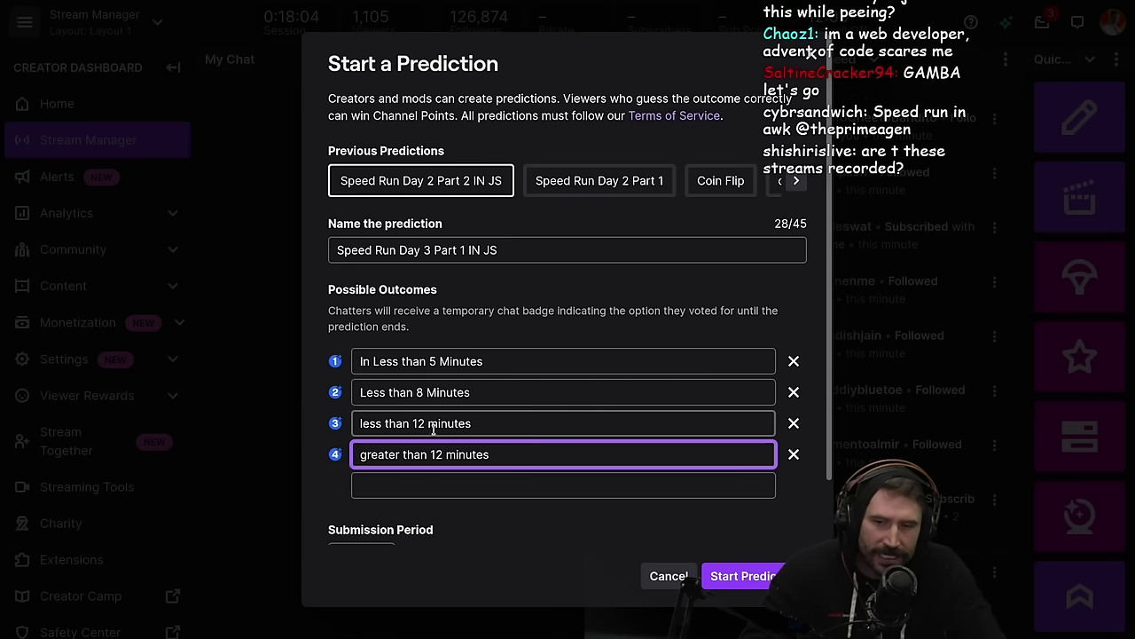
left_click(510, 362)
triple_click(502, 362)
left_click_drag(476, 392, 329, 387)
left_click(415, 392)
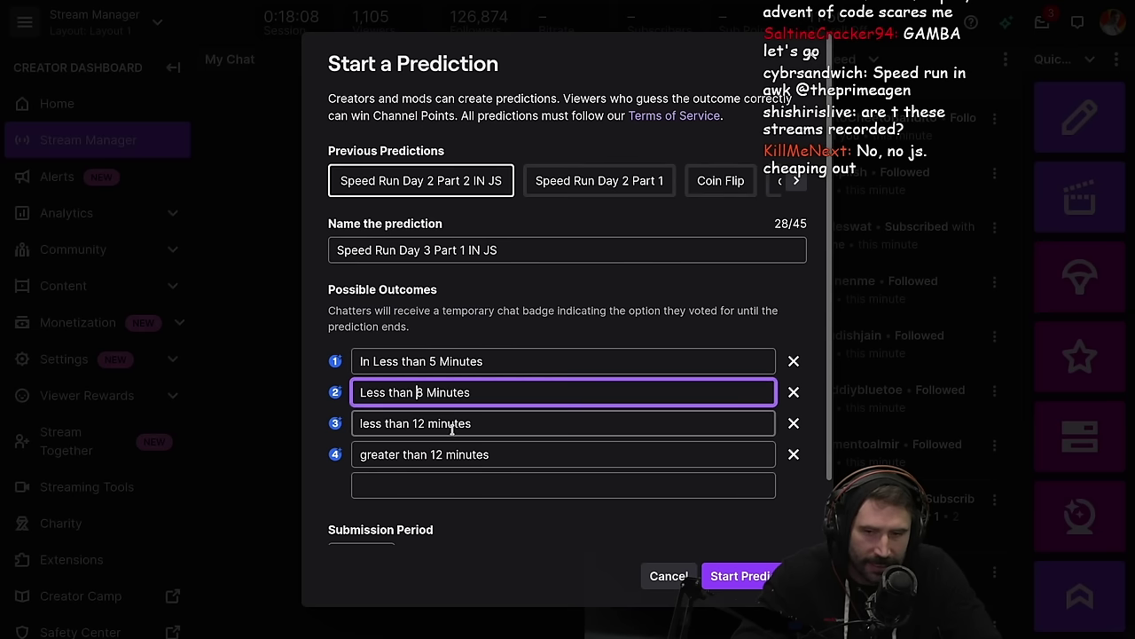
left_click_drag(482, 430, 325, 423)
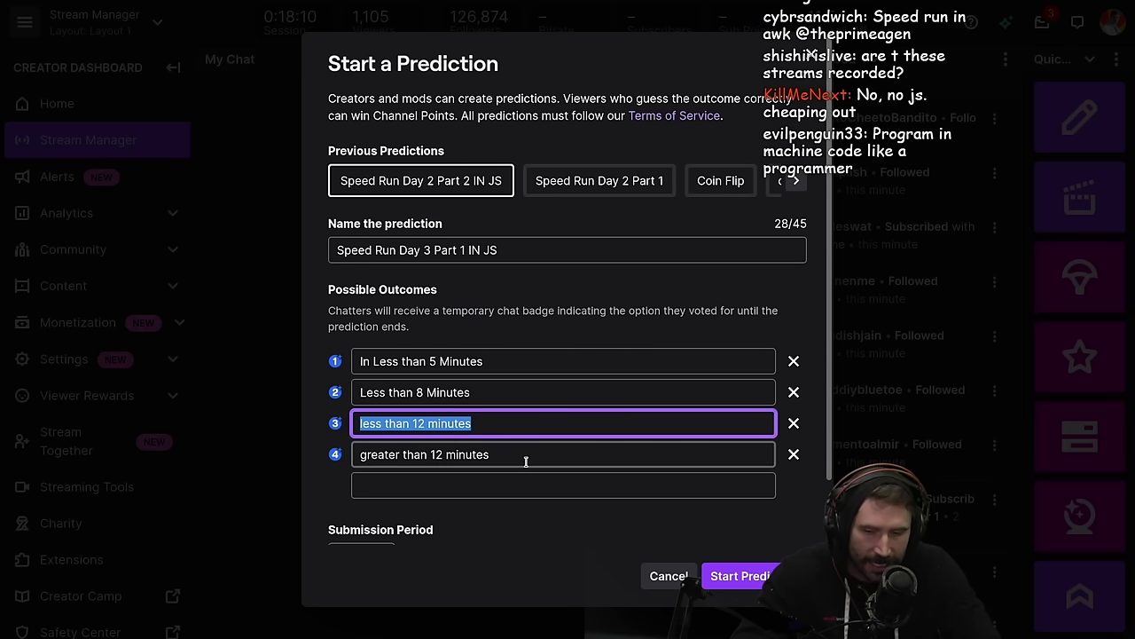
left_click_drag(523, 458, 391, 483)
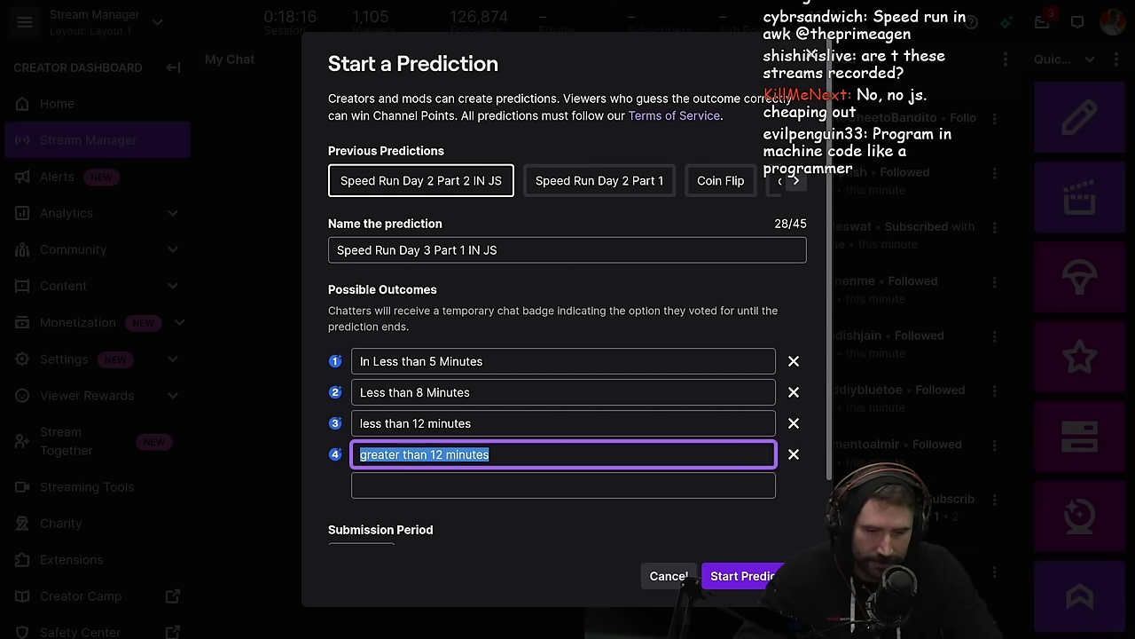
Launch the Speed Run Day 3 Part 1 IN JS prediction and check its live outcomes
left_click(742, 576)
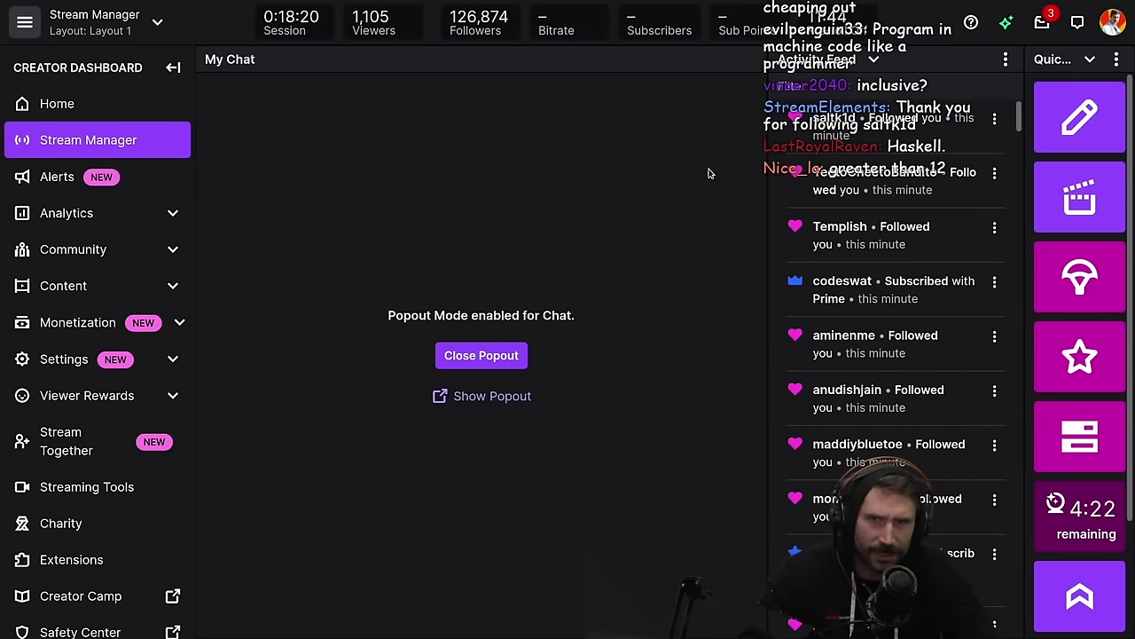
key("F11")
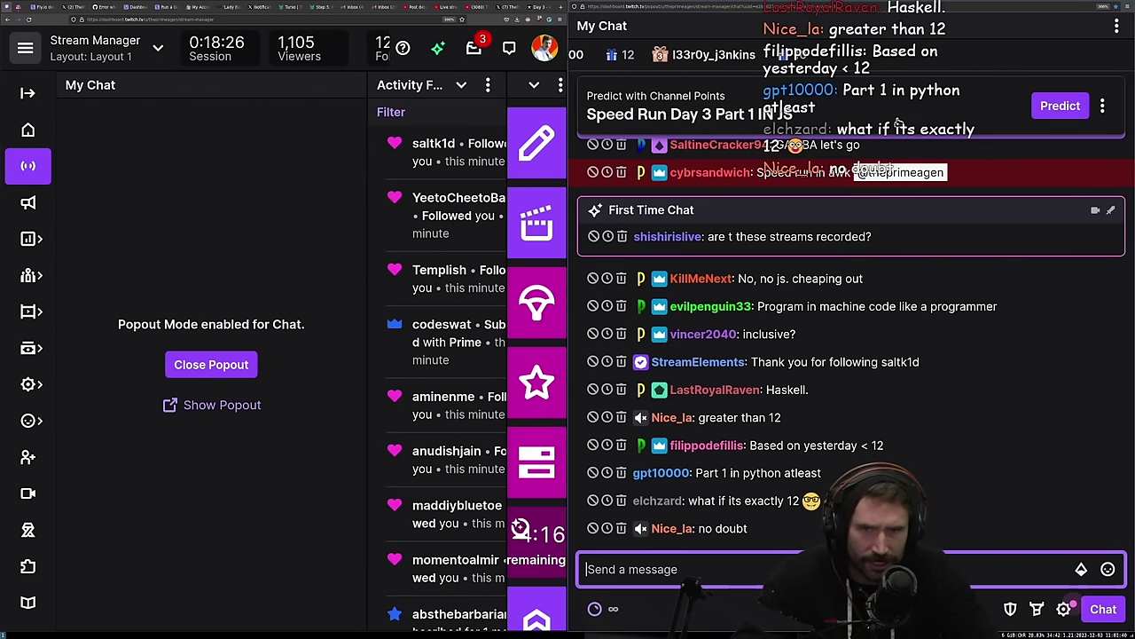
left_click(680, 122)
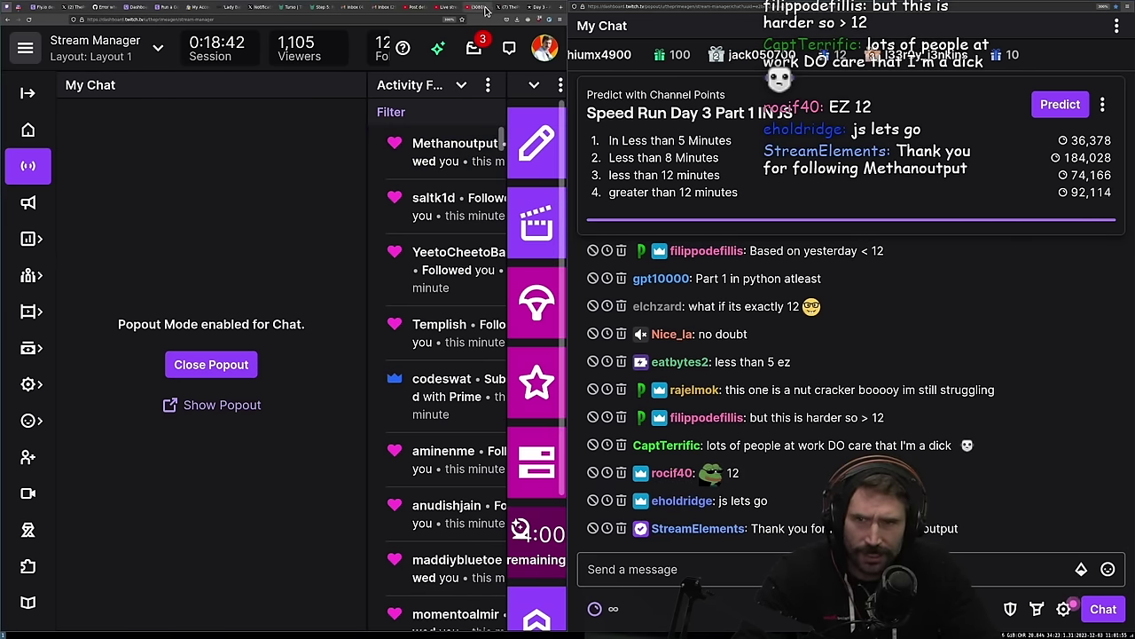
left_click(536, 11)
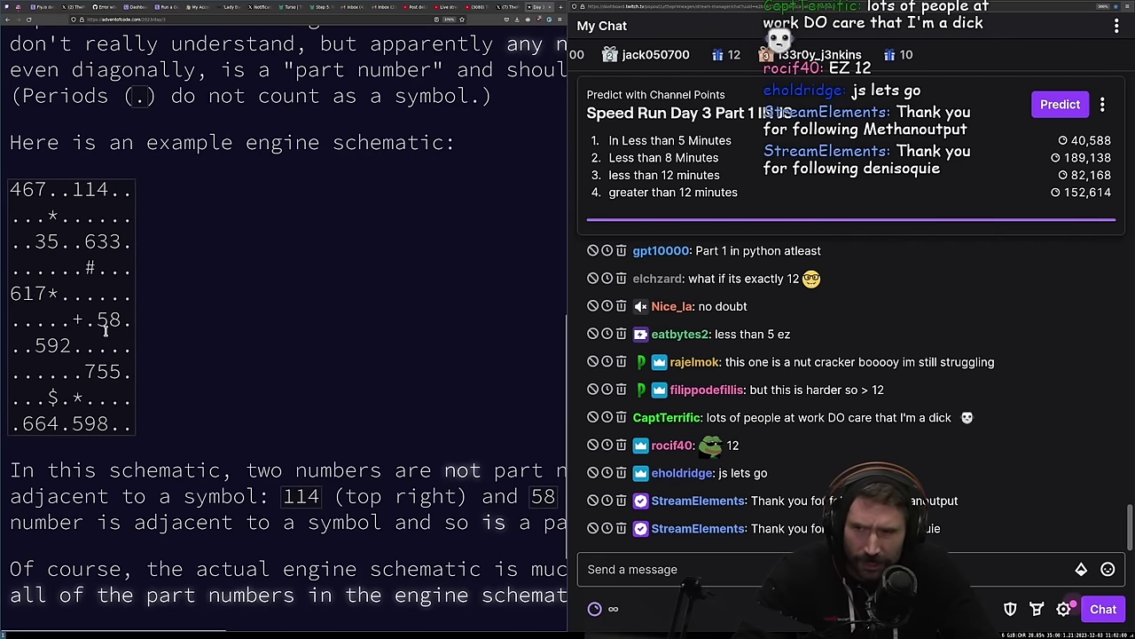
Make the puzzle page fullscreen and open the puzzle input link
left_click_drag(22, 214, 121, 435)
left_click(317, 398)
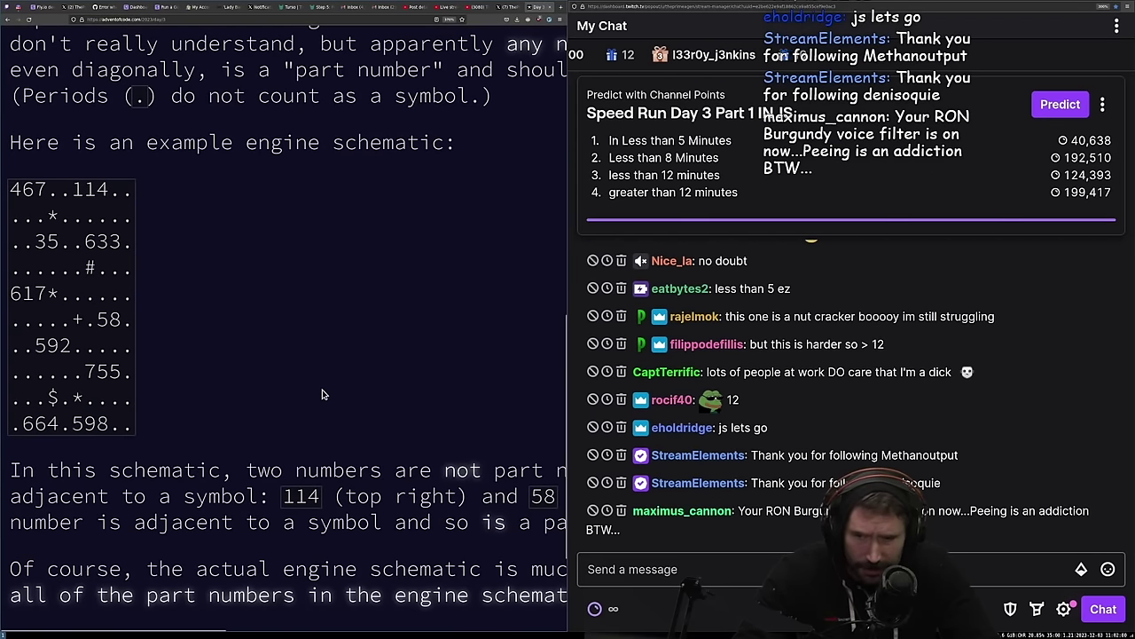
key("super+f")
scroll(328, 372, "down", 3)
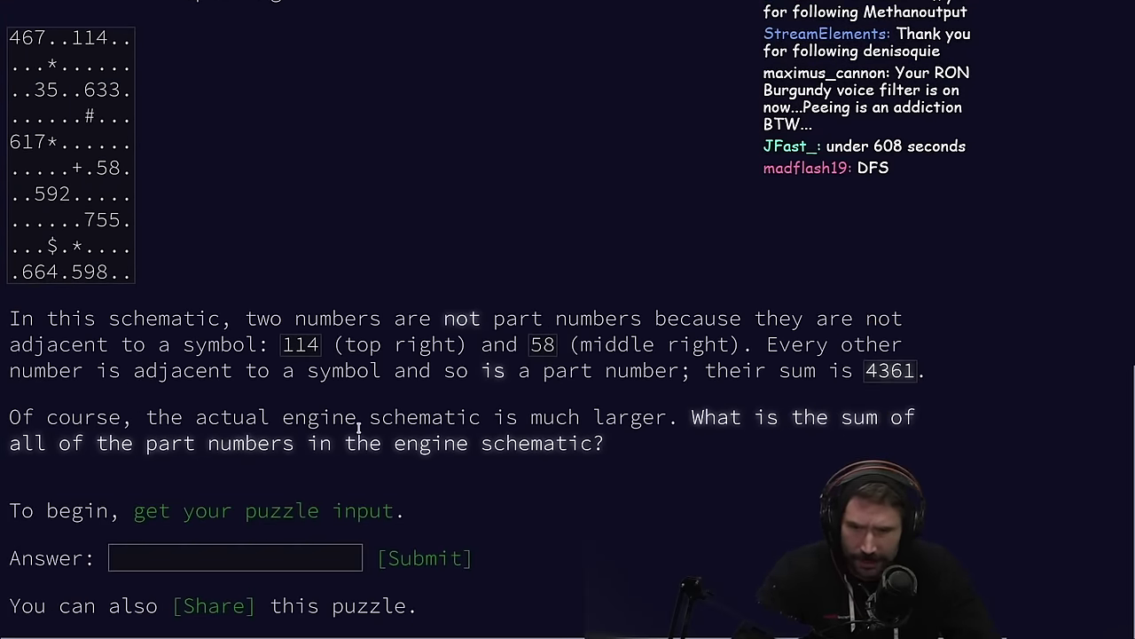
left_click(330, 510)
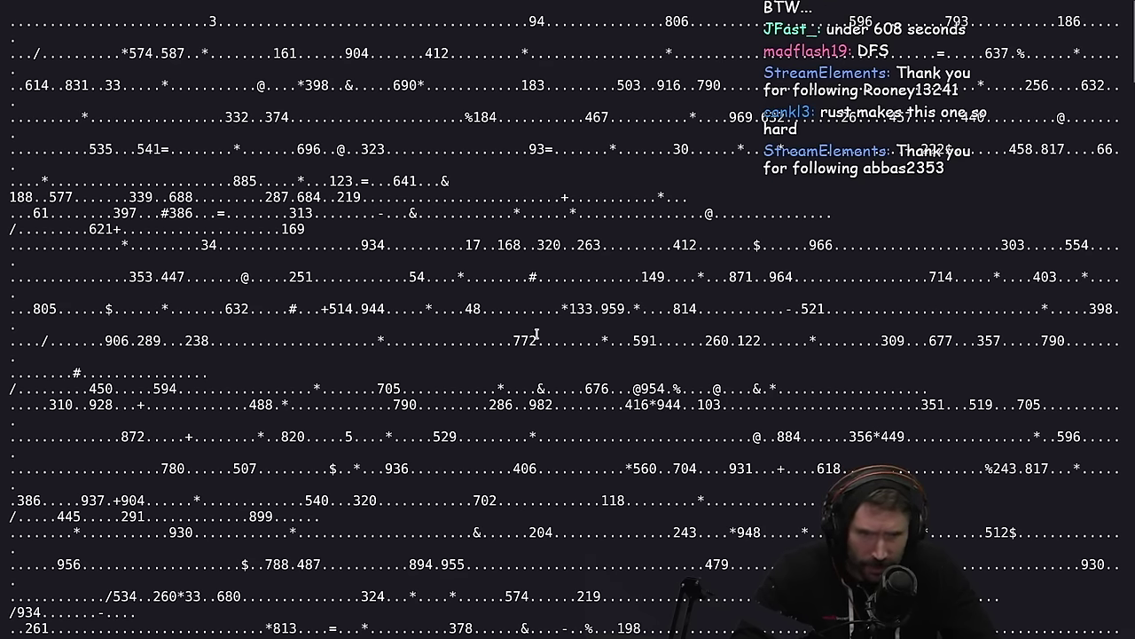
Scroll through the puzzle input, then return to the Day 3 description tab
scroll(537, 334, "down", 8)
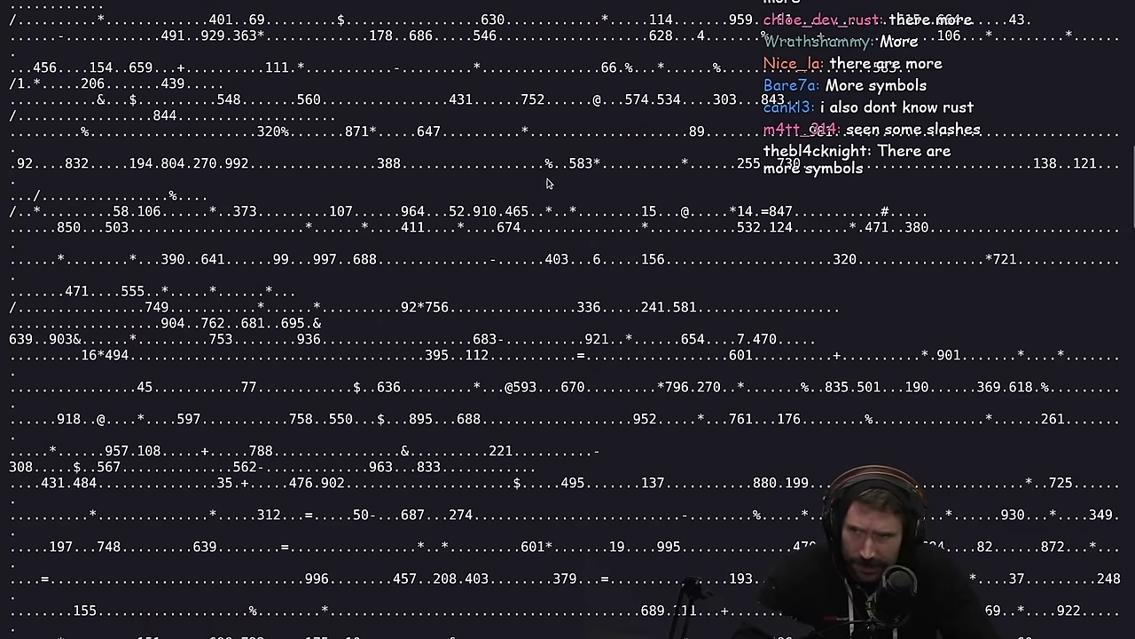
double_click(84, 131)
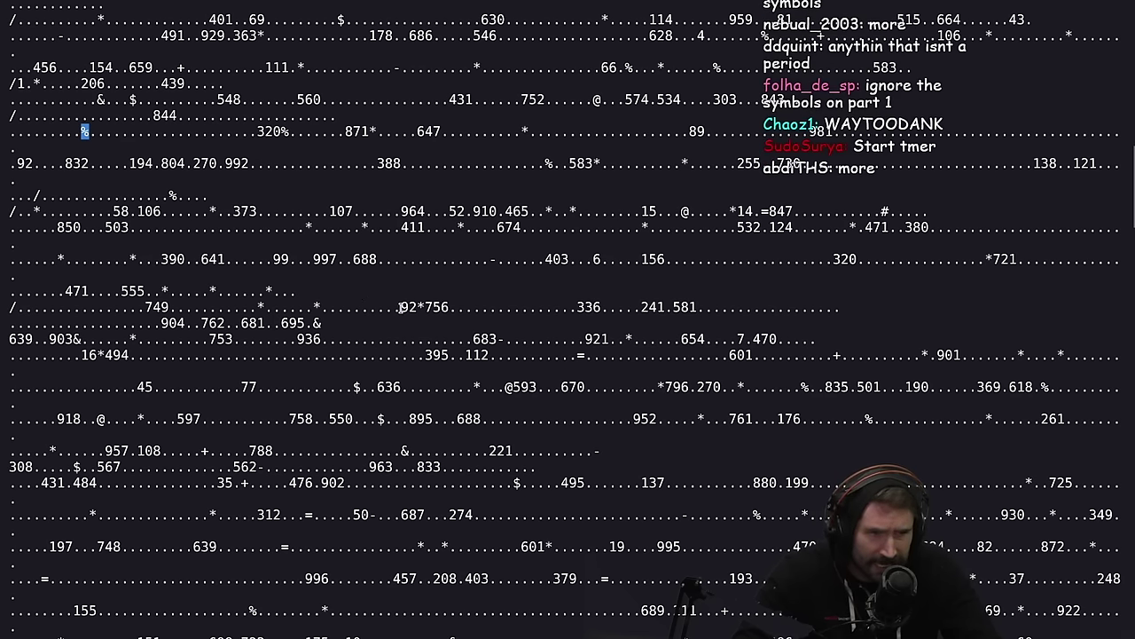
scroll(398, 355, "down", 10)
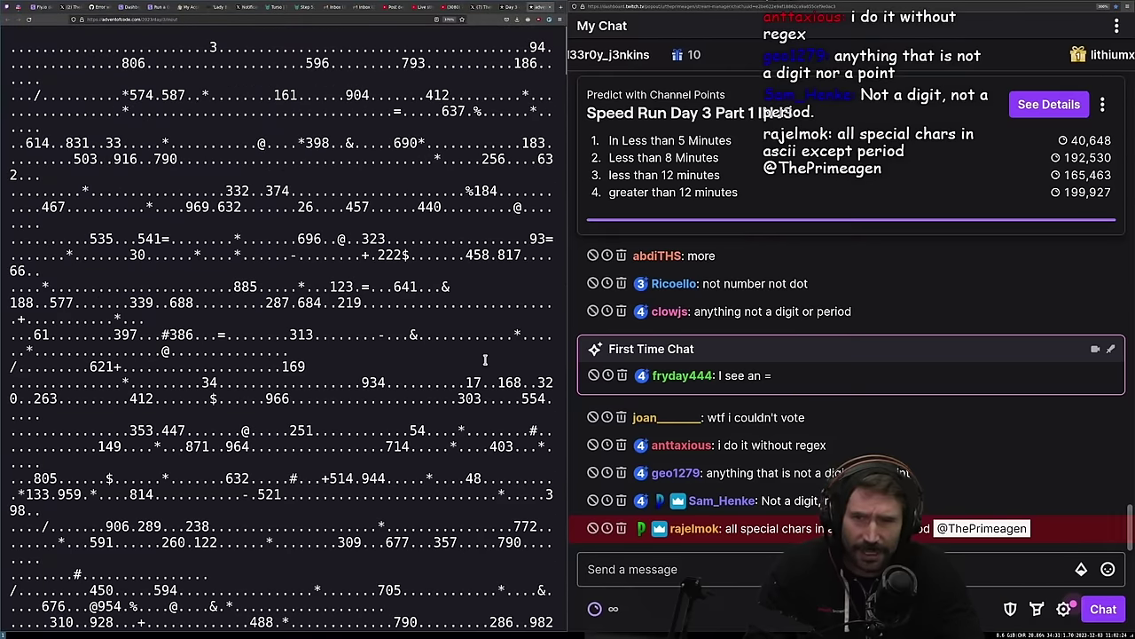
left_click(502, 18)
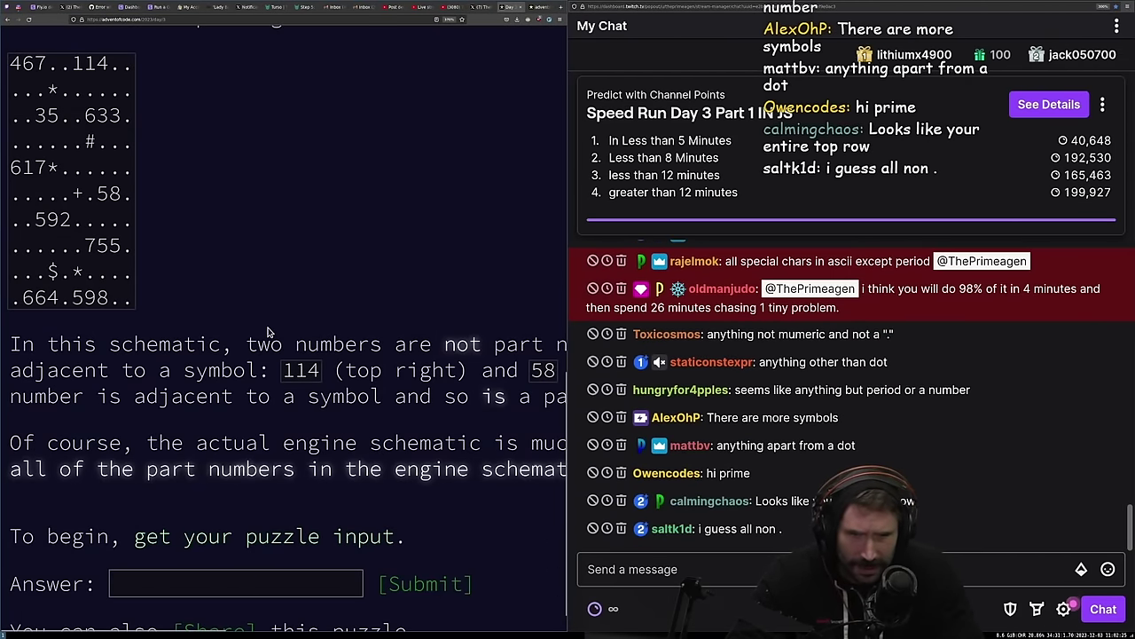
scroll(266, 337, "up", 6)
scroll(252, 379, "down", 2)
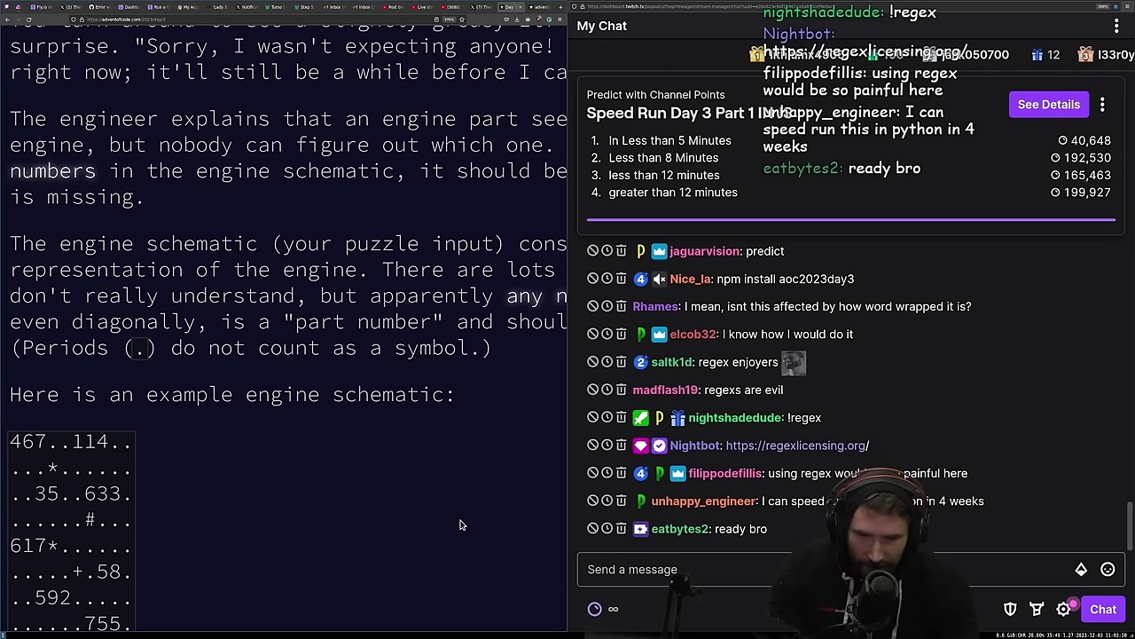
Search Google for 'timer' in a new tab
key("ctrl+t")
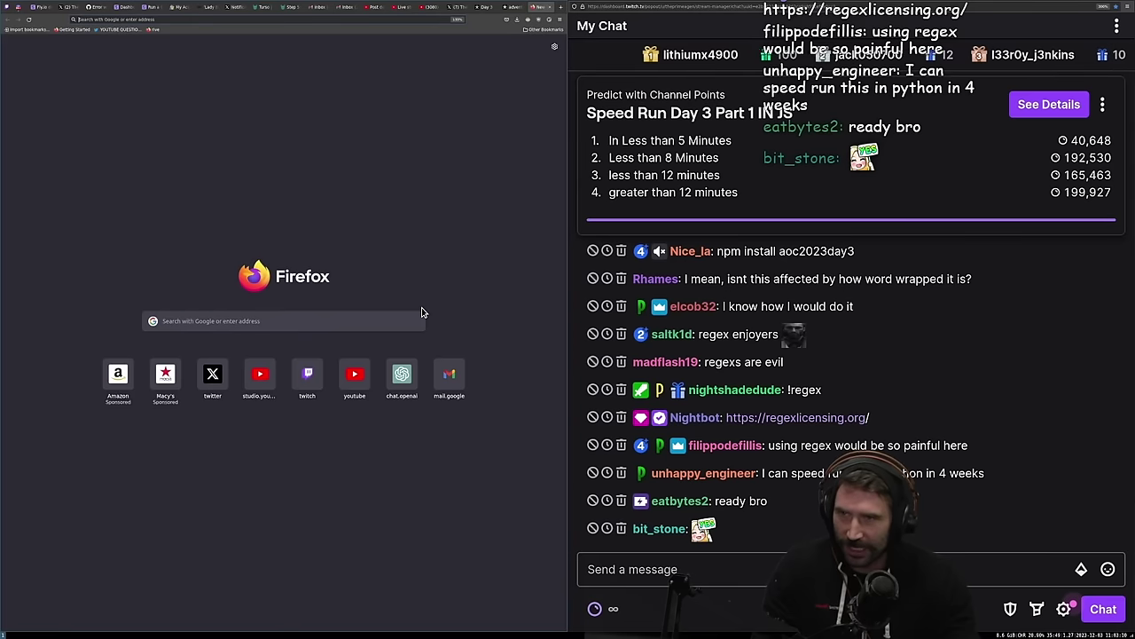
type("google.com")
key("Return")
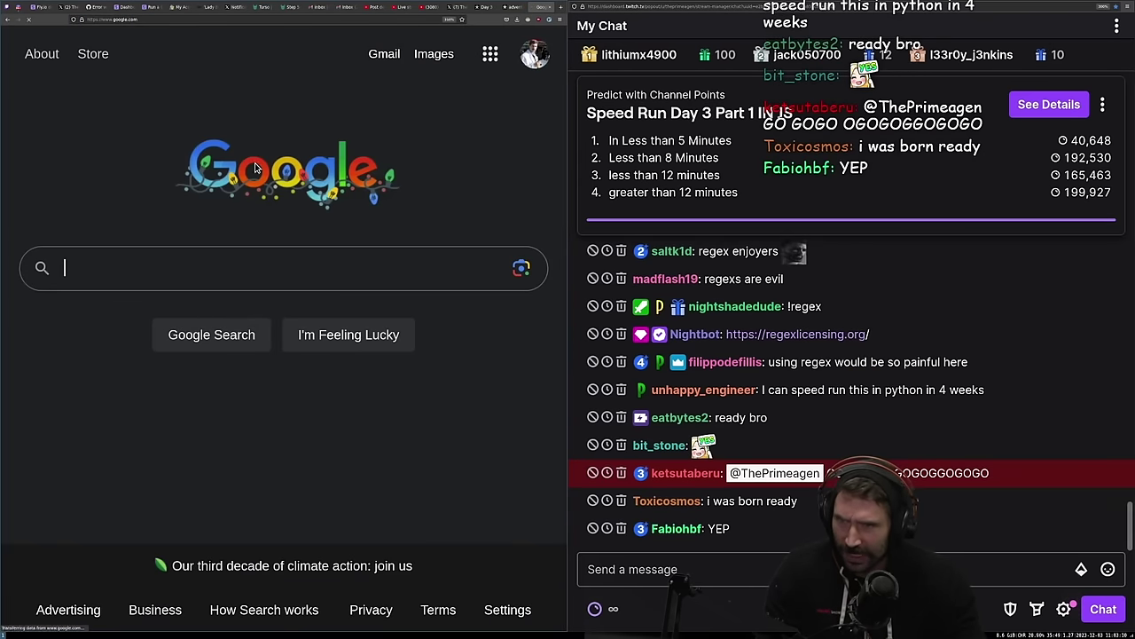
type("timer")
key("Return")
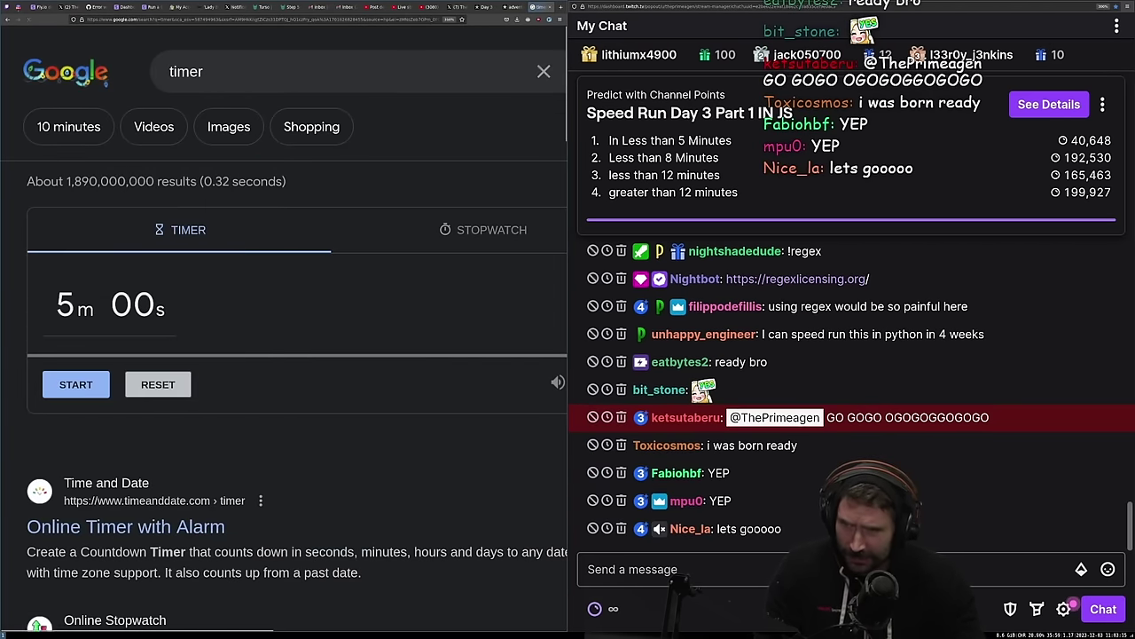
Stop the timer, switch to the stopwatch at 0s 00, and focus the chat box
left_click(77, 385)
left_click(78, 385)
left_click(488, 230)
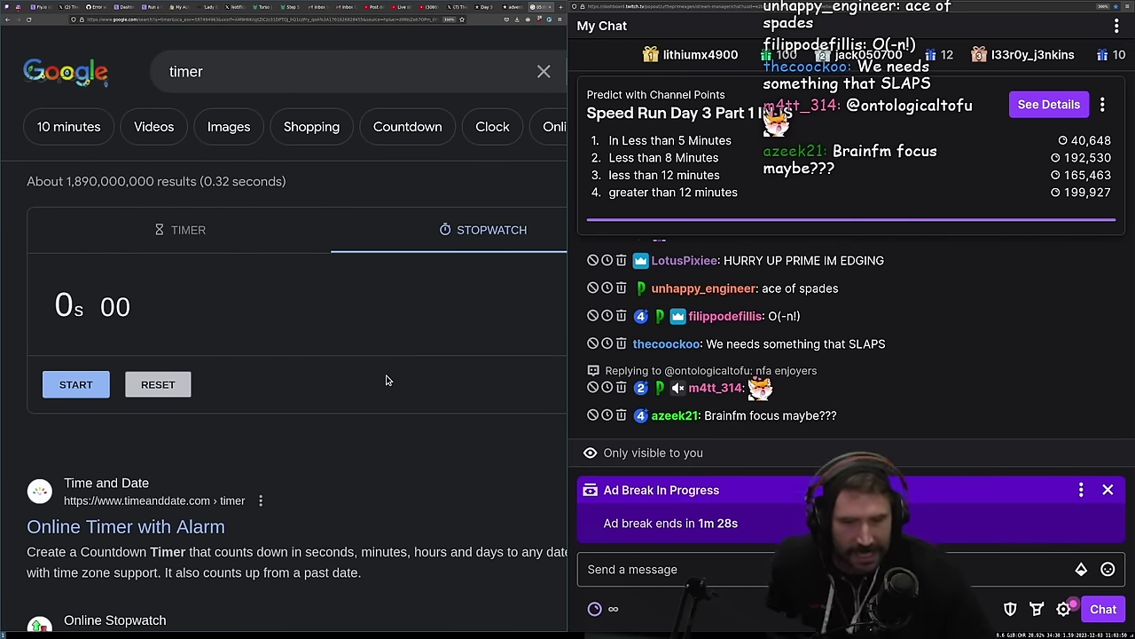
left_click(725, 573)
type("/m")
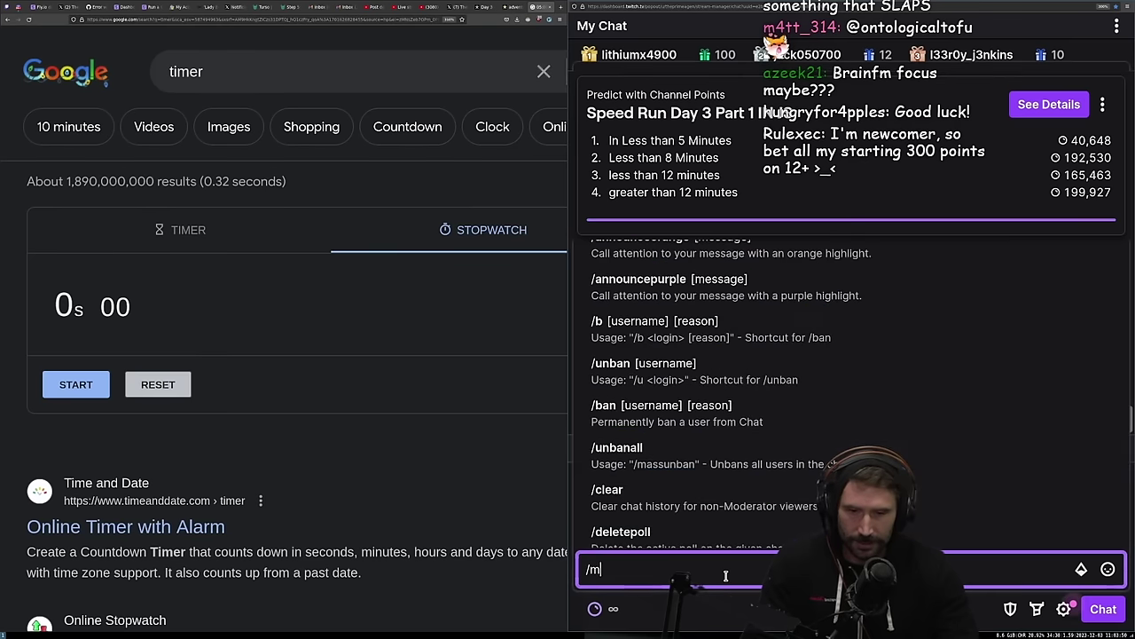
type("arker speed run is part 1")
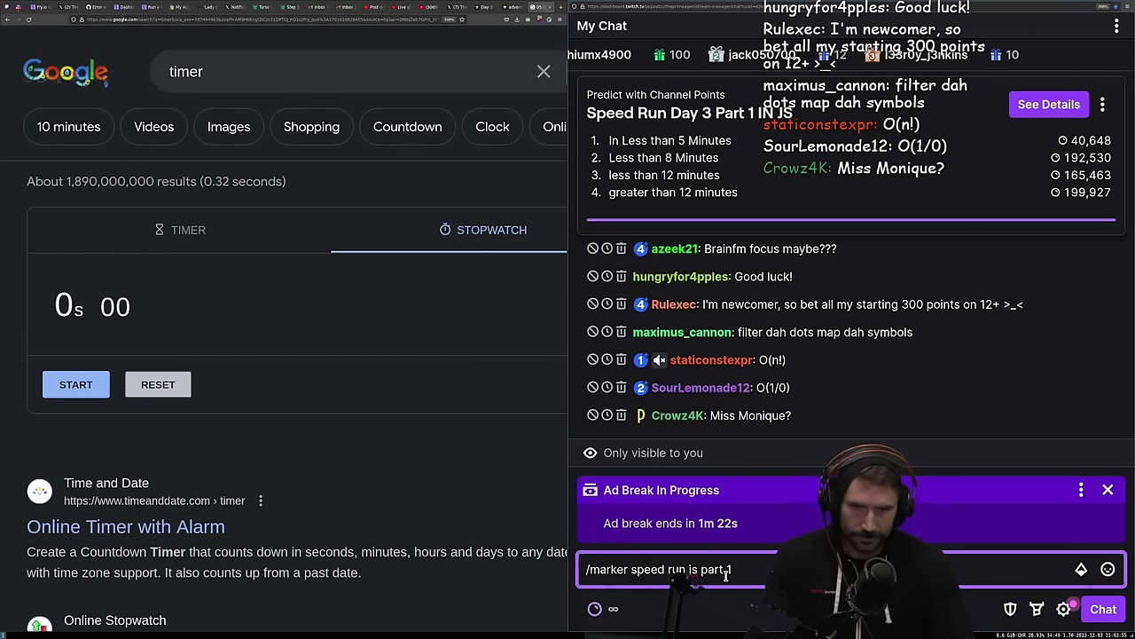
key("Return")
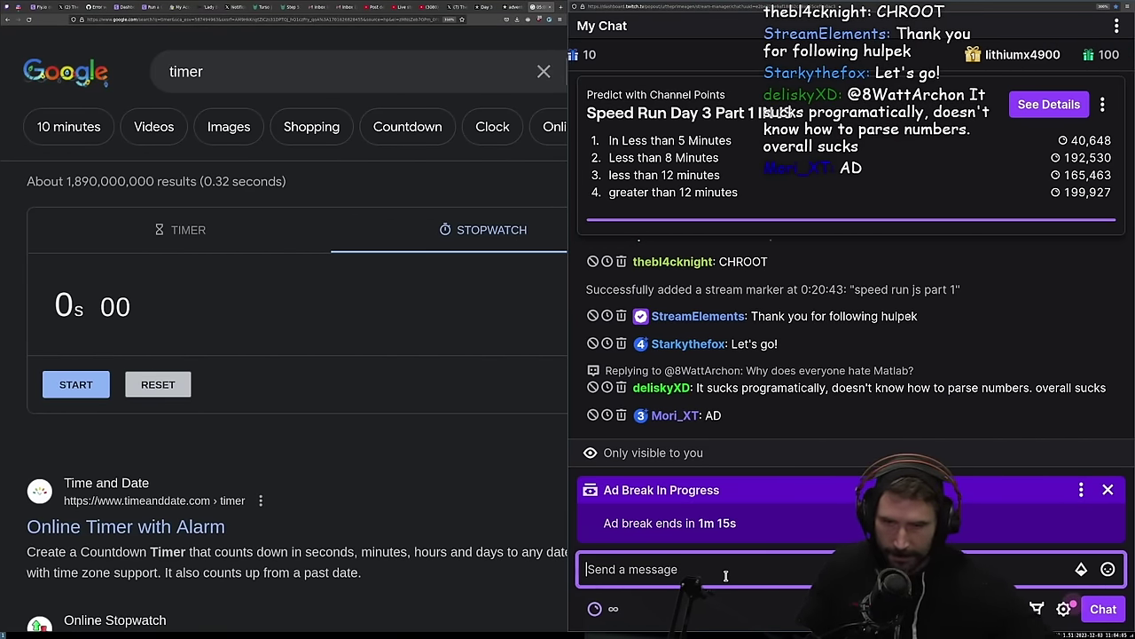
left_click(434, 570)
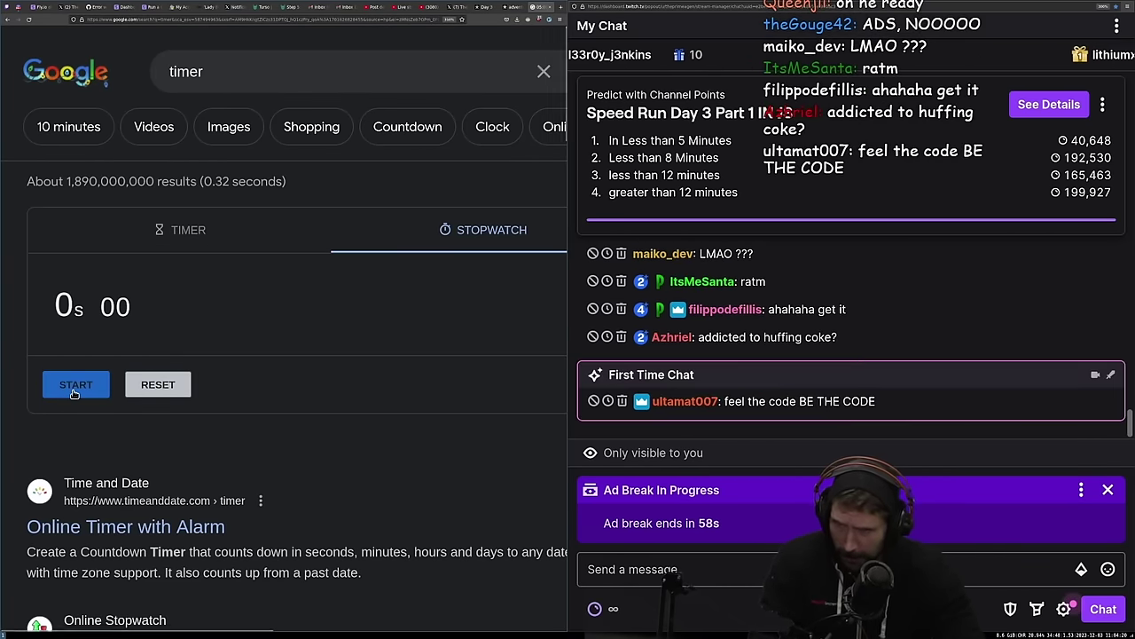
key("super+3")
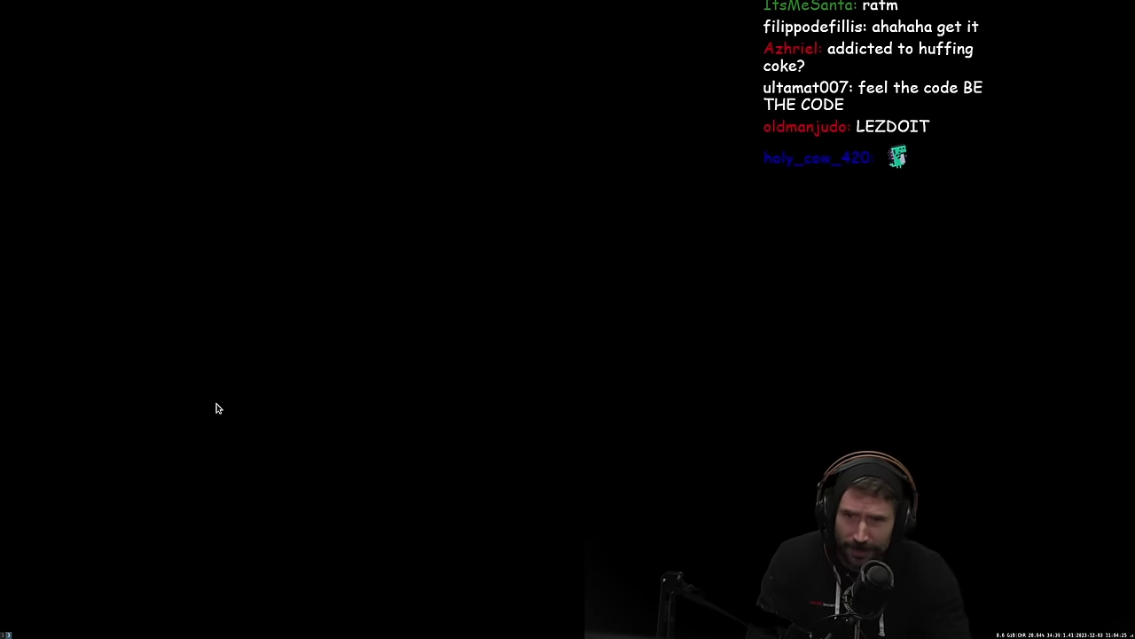
key("super+1")
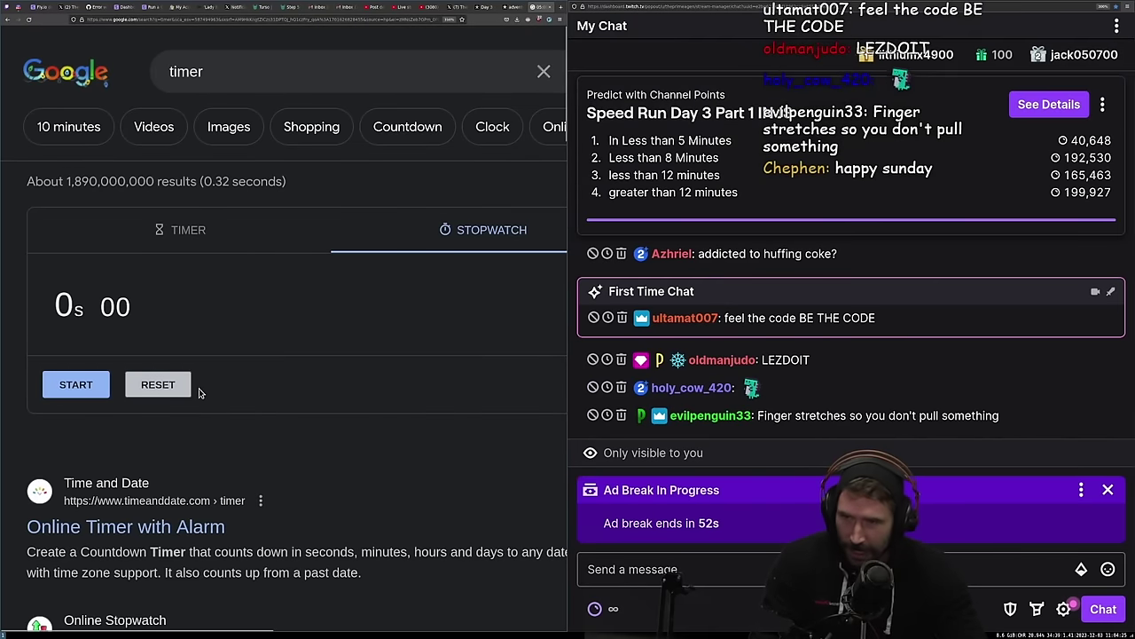
left_click(89, 388)
key("super+3")
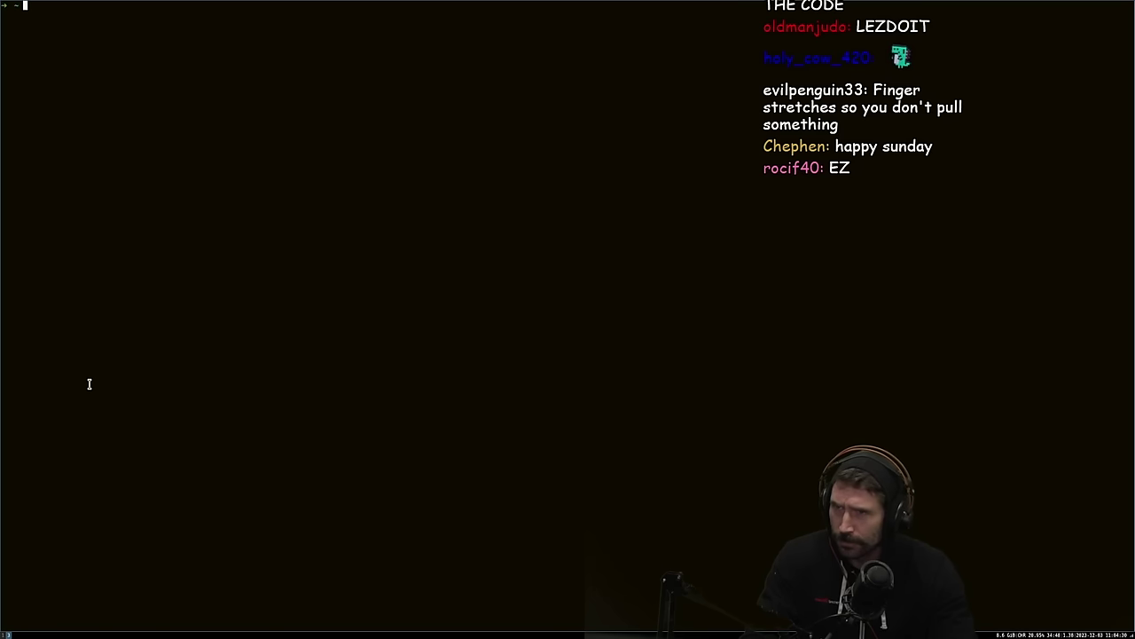
Open the aoc project in Neovim with vim . and create day3.js
key("ctrl+f")
type("aoc")
key("Return")
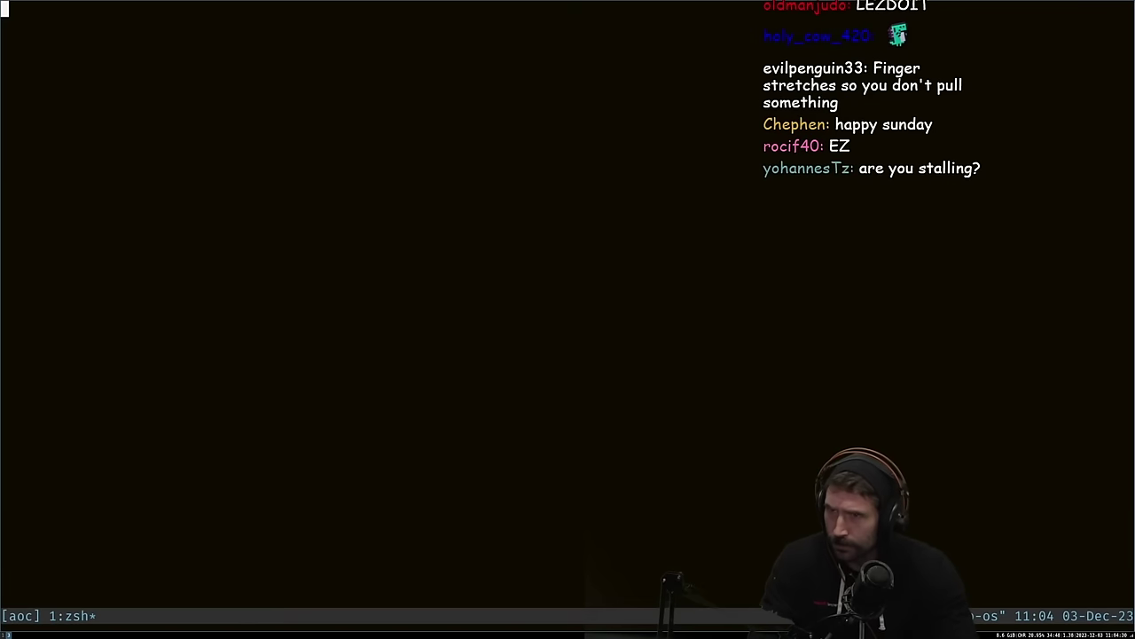
type("vim .")
key("Return")
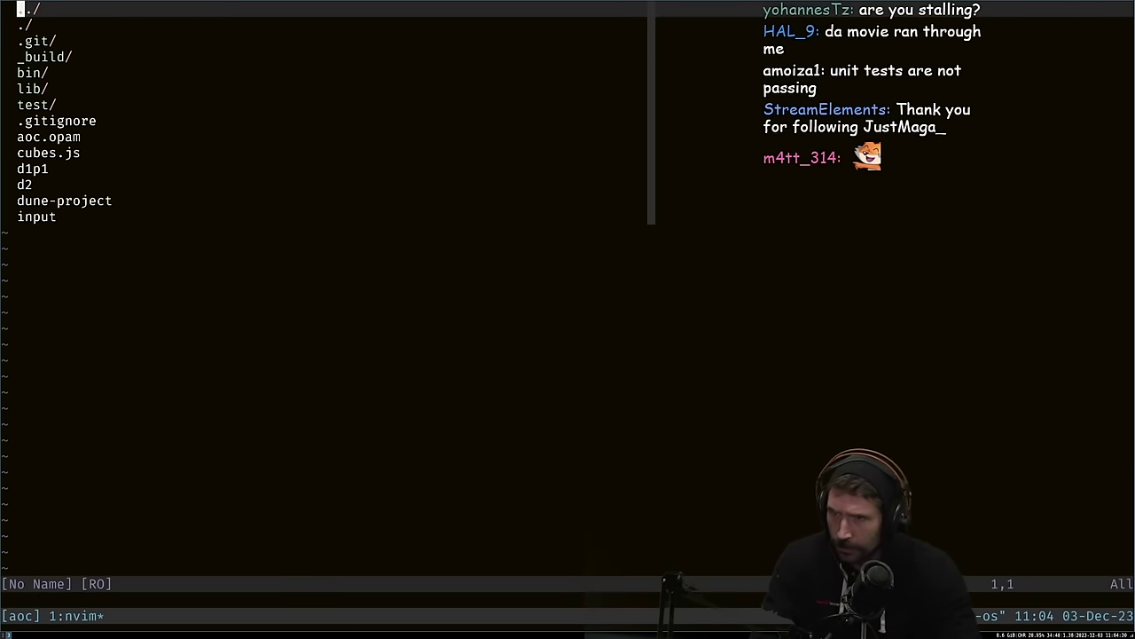
key("shift+g")
key("k")
key("k")
key("percent")
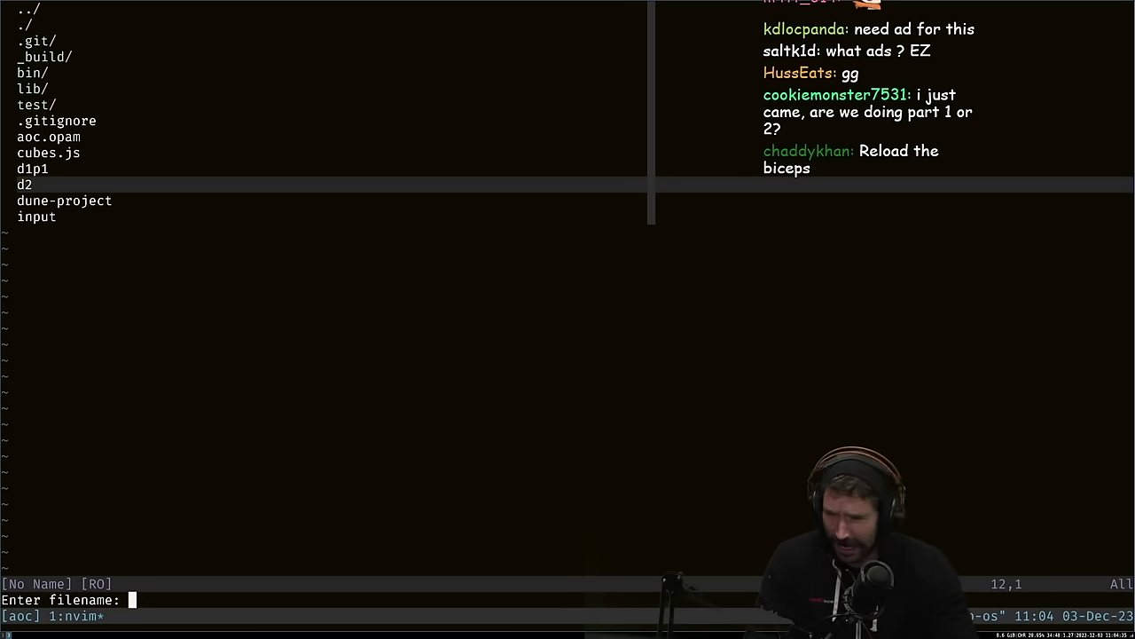
type("day3.js")
key("Return")
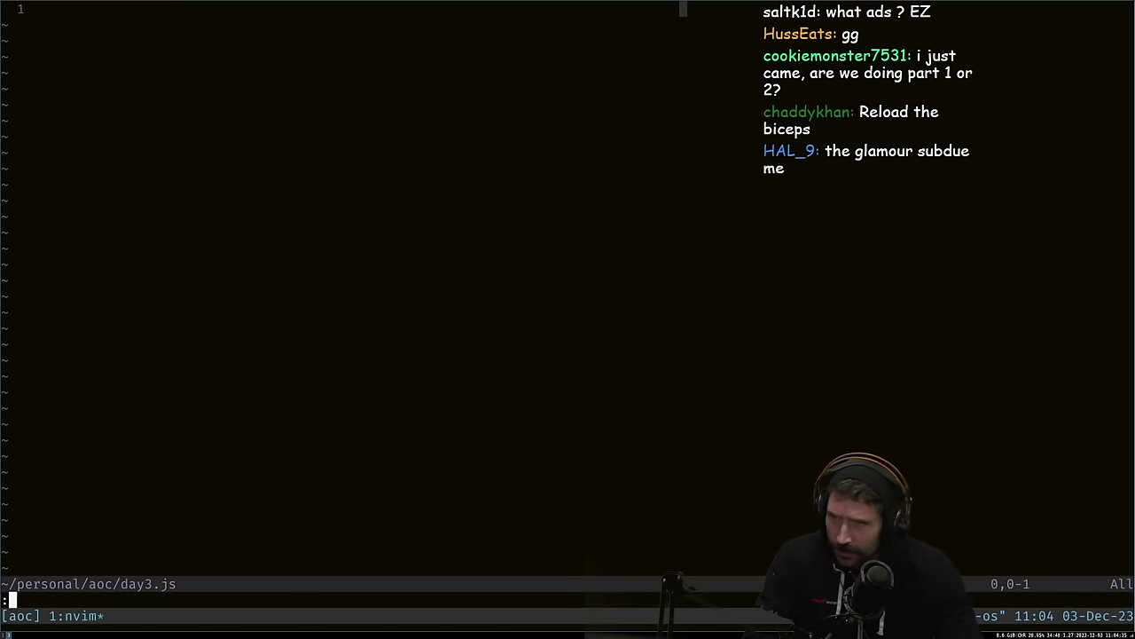
Add the fs require and a readFileSync contents line, then save
type("iconst fs = require(\"fs")
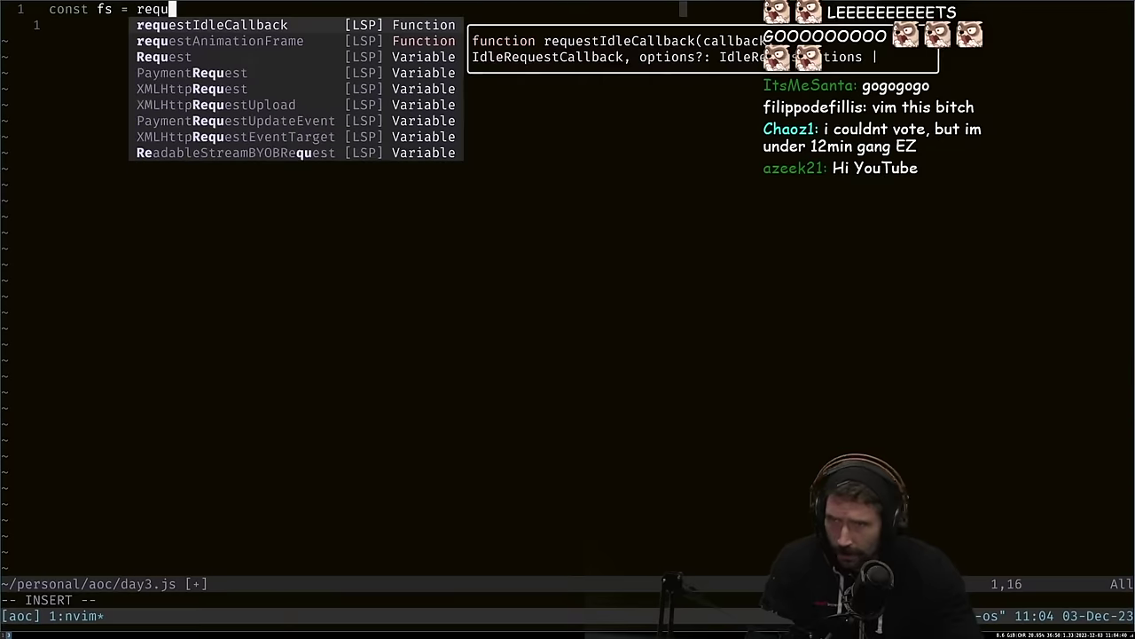
type("\");")
key("Return")
key("Return")
key("Return")
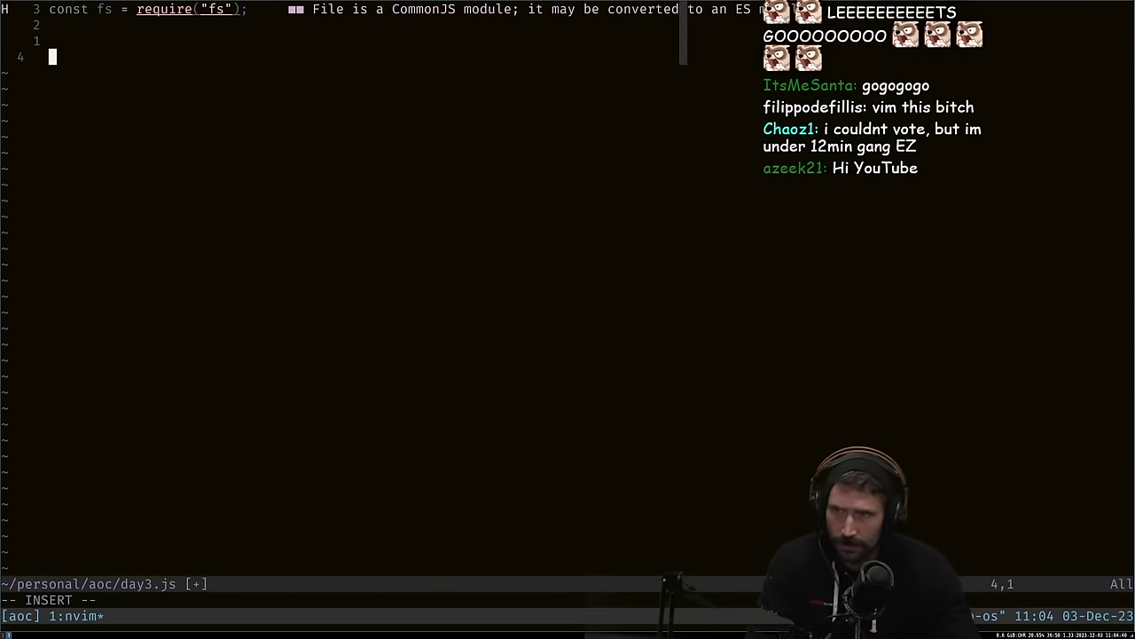
type("const contents = fs")
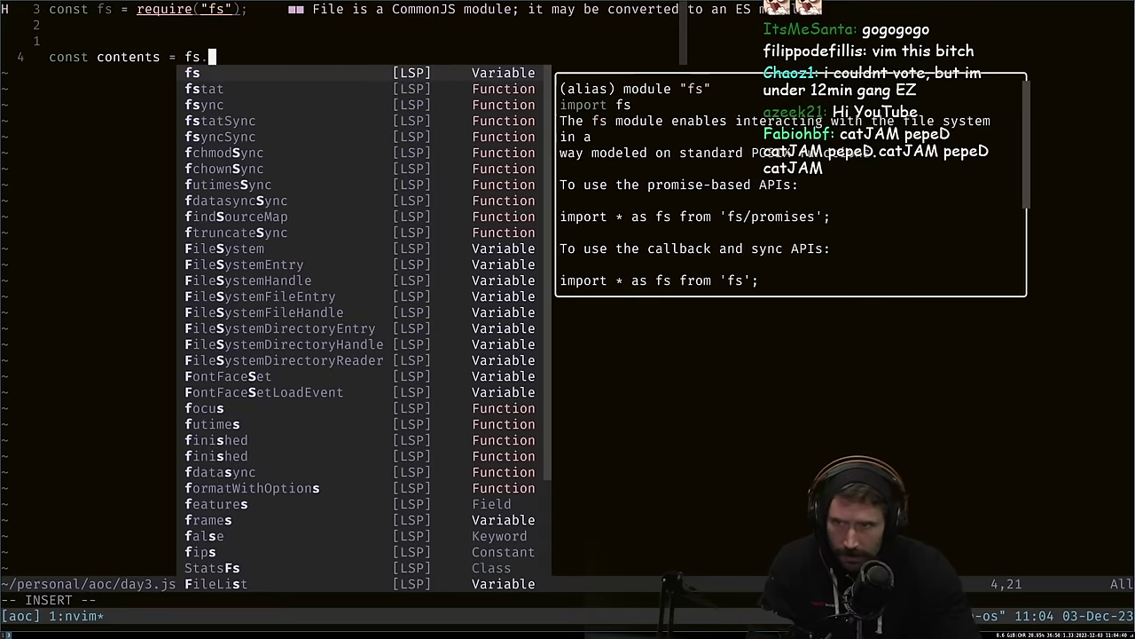
type(".readFile")
key("ctrl+n")
key("Tab")
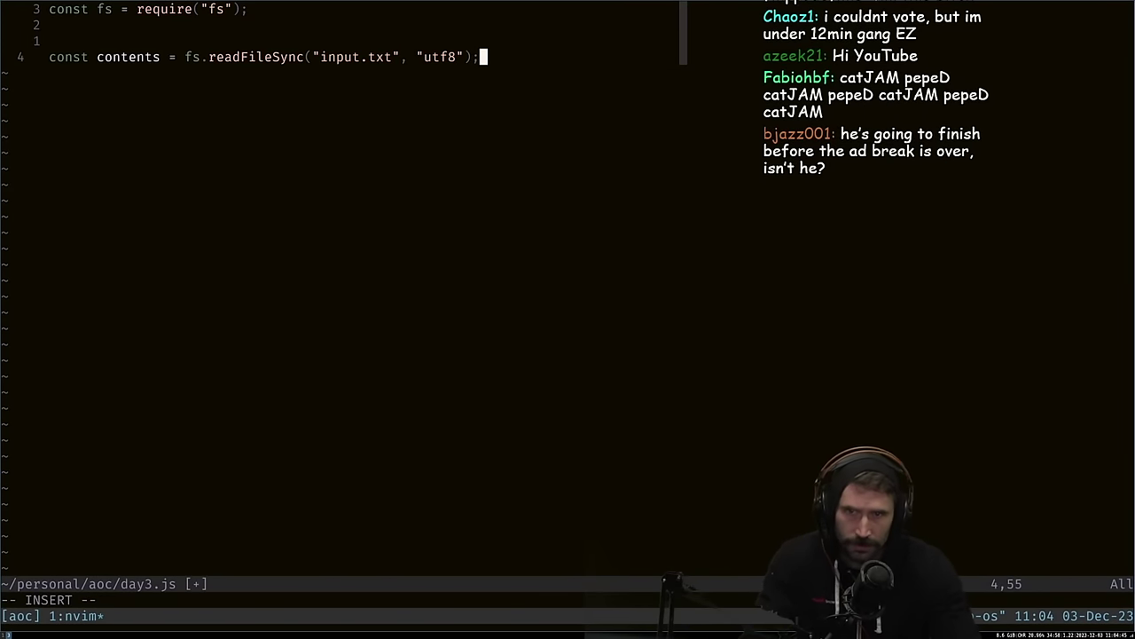
key("Escape")
type(":w")
key("Return")
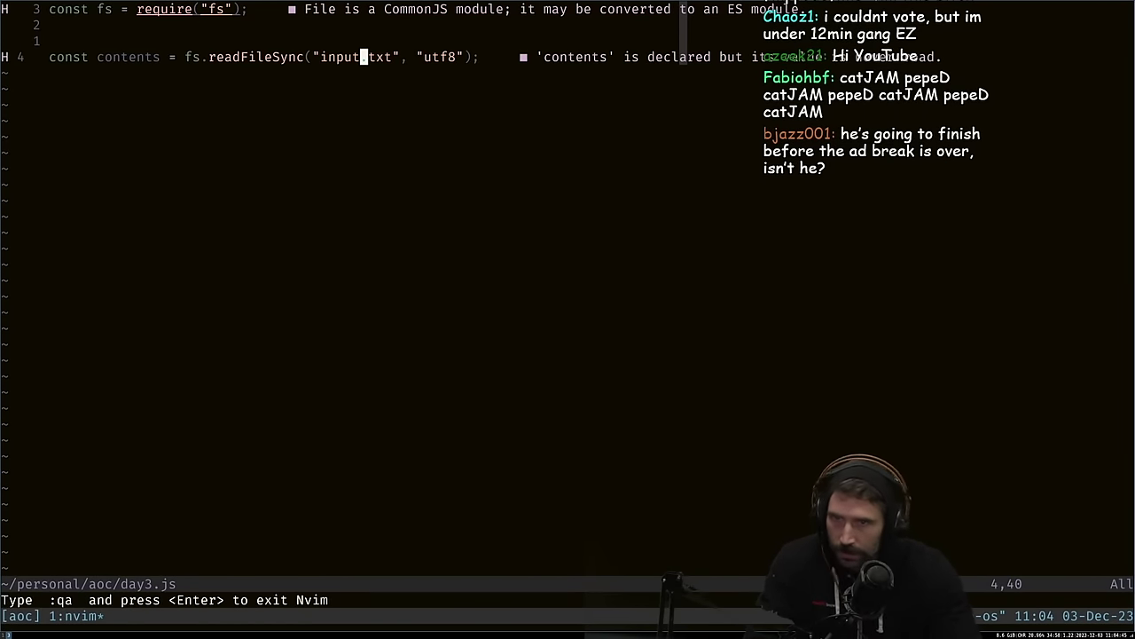
Remove the .txt extension from the input file name and save
key("quotedbl")
key("ctrl+c")
type(":w")
key("Return")
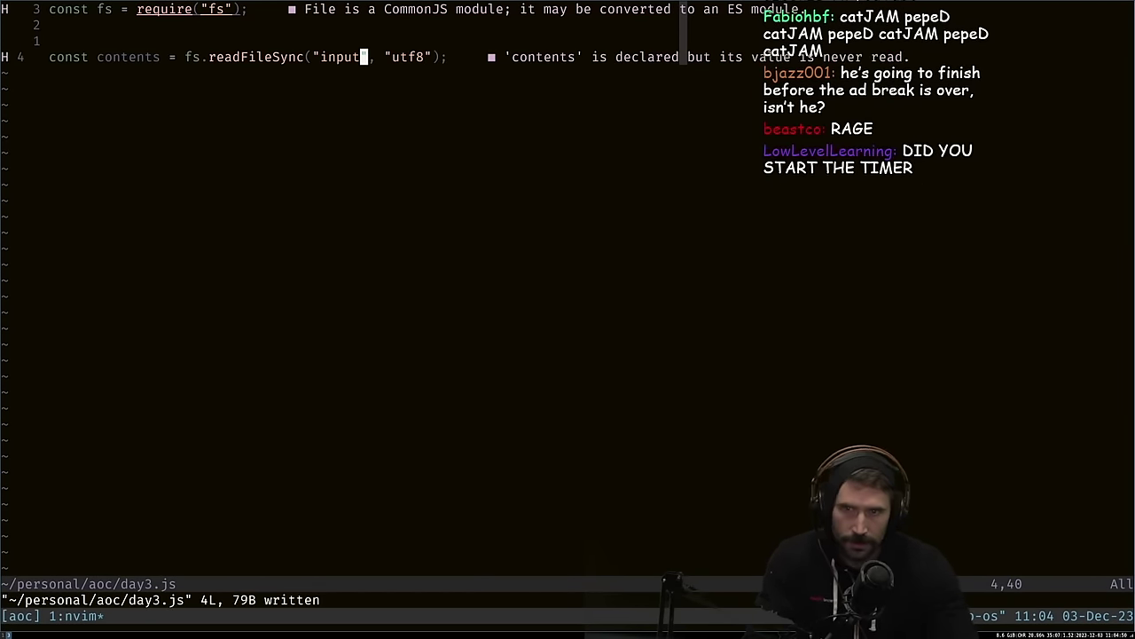
key("super+Return")
key("alt+parenleft")
key("ctrl+c")
key("ctrl+c")
type(":w")
key("Return")
Append .split("\n").map(x => x.split("")) to the contents line and save
type("o")
key("Return")
type("o")
key("ctrl+c")
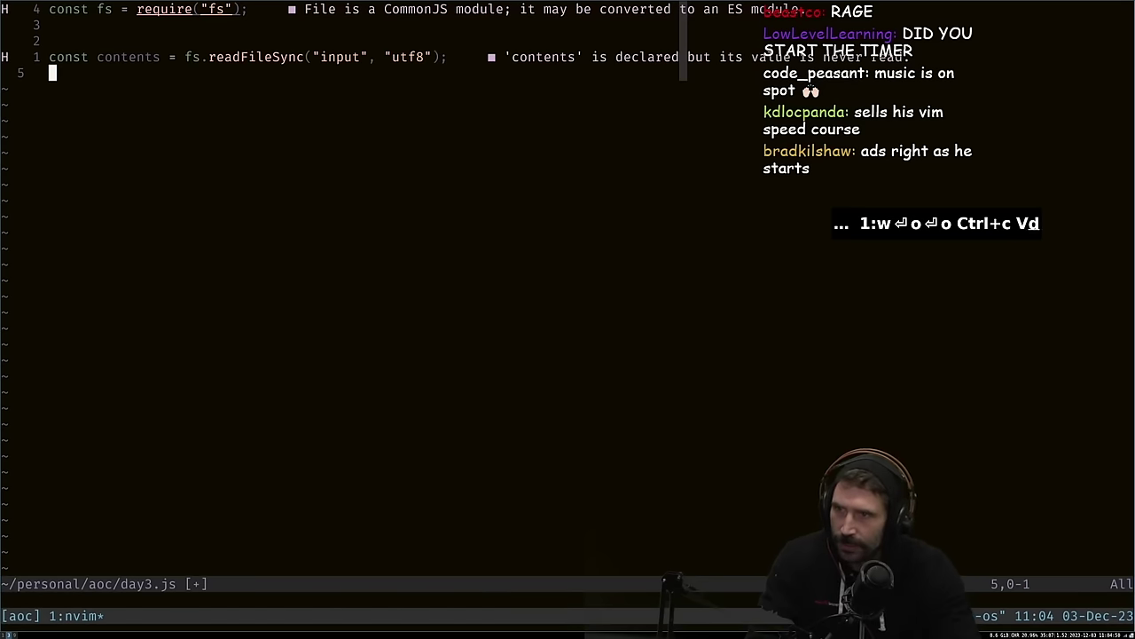
key("ctrl+c")
key("k")
key("dollar")
type("i.s")
key("BackSpace")
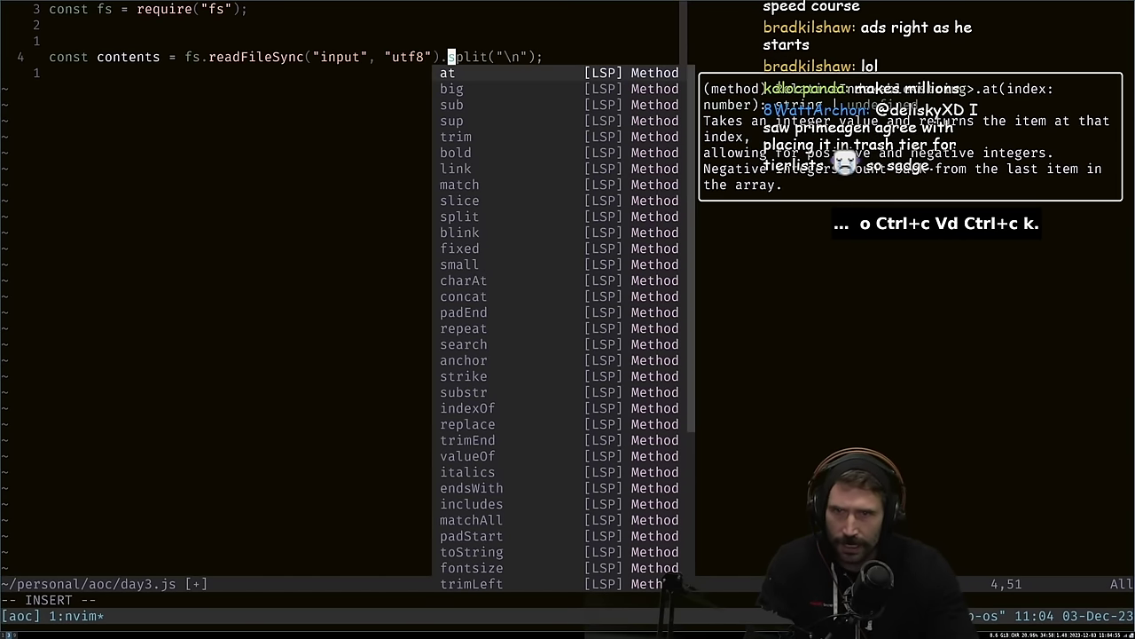
key("Tab")
key("ctrl+c")
type("it(\"\\n\").map(x =")
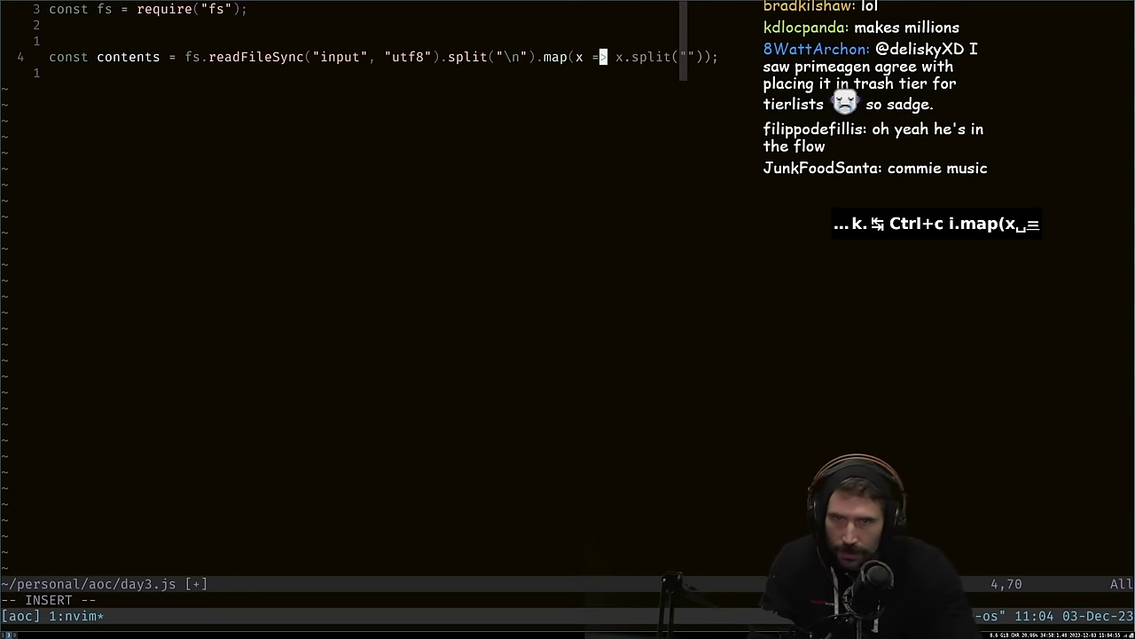
key("ctrl+c")
key("ctrl+c")
key("ctrl+c")
key("ctrl+c")
type(":w")
key("Return")
Add a function isChar(char) with Copilot's suggested body and save day3.js
type(":")
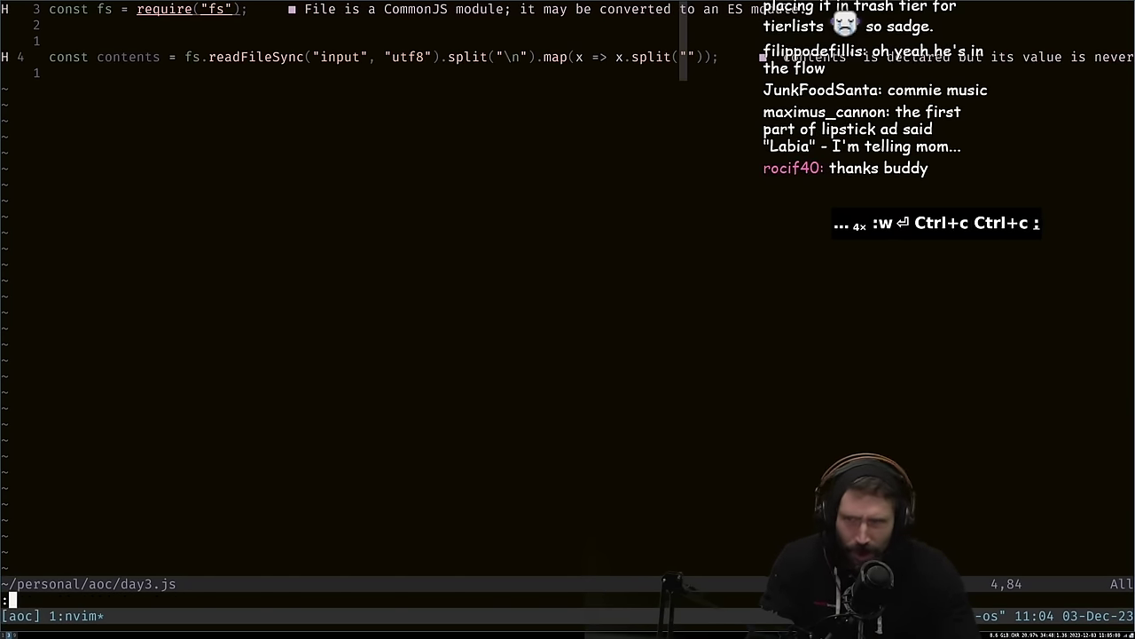
type("w")
key("Return")
key("o")
key("Return")
key("ctrl+c")
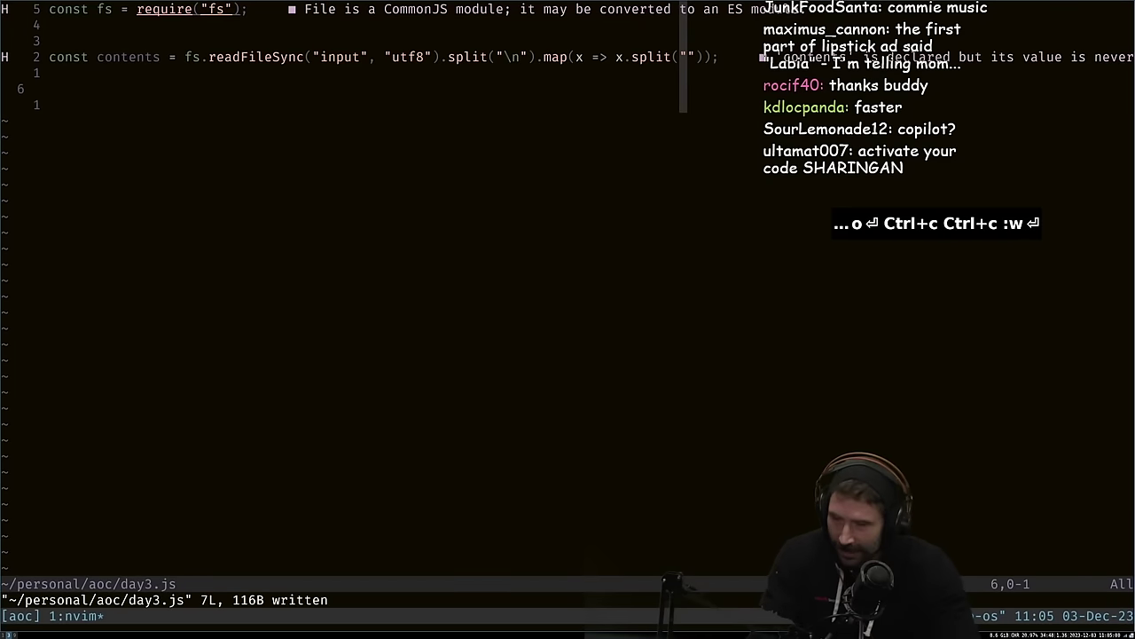
type("ofunction isChar")
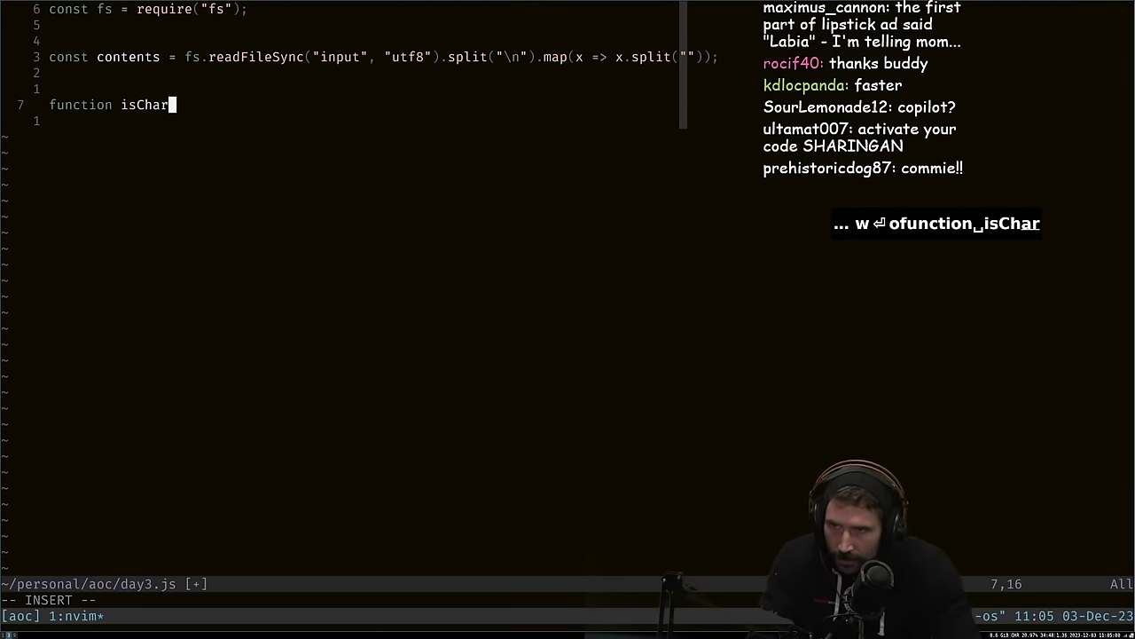
type("(st")
key("BackSpace")
key("BackSpace")
type("char) {")
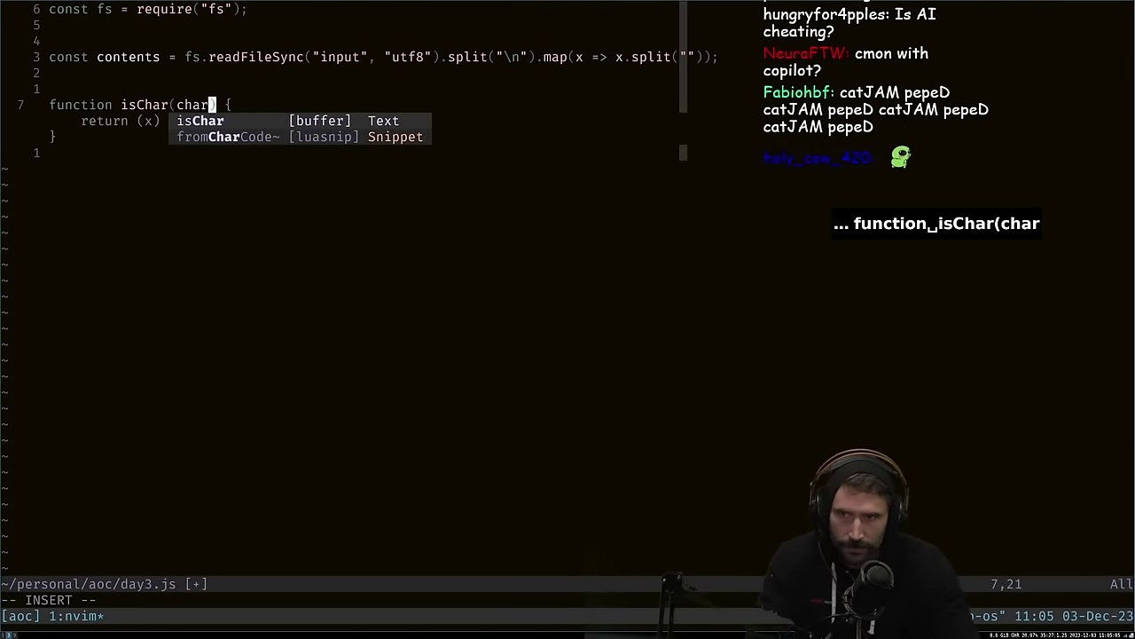
key("Tab")
key("ctrl+c")
key("ctrl+c")
type(":w")
key("Return")
key("k")
key("k")
key("k")
type("o")
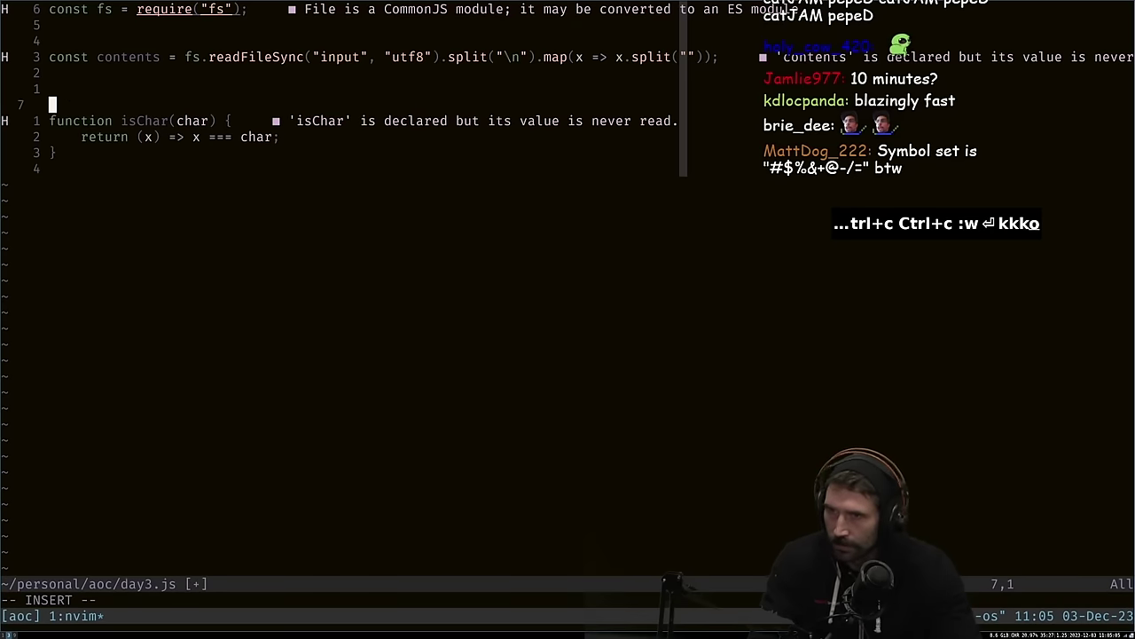
type("/** type@")
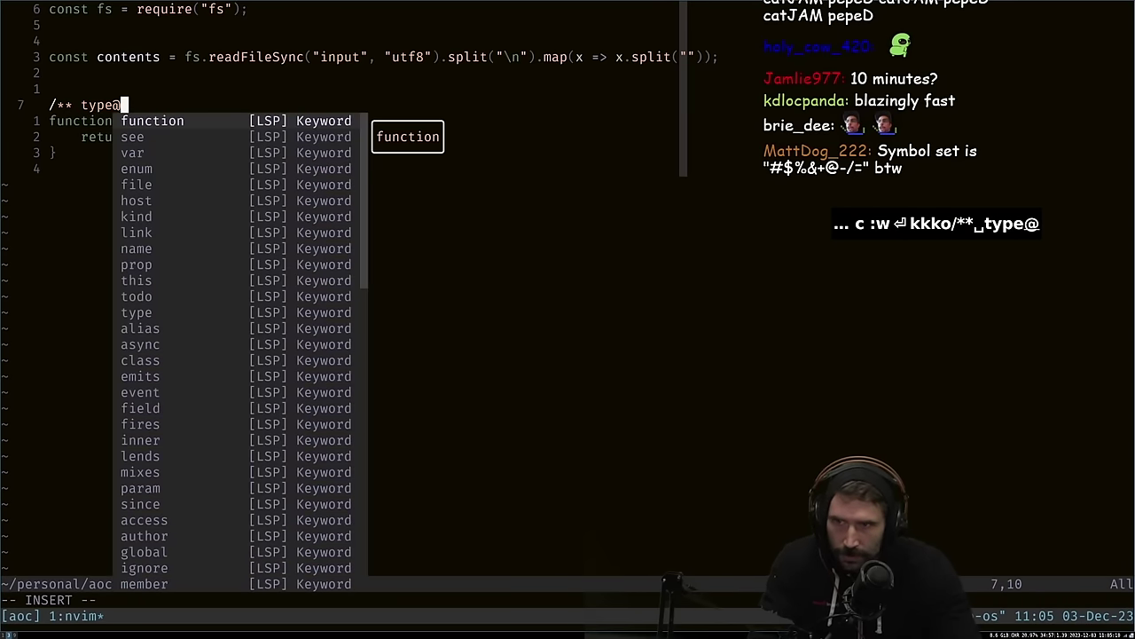
key("ctrl+c")
key("b")
key("i")
key("w")
type("C")
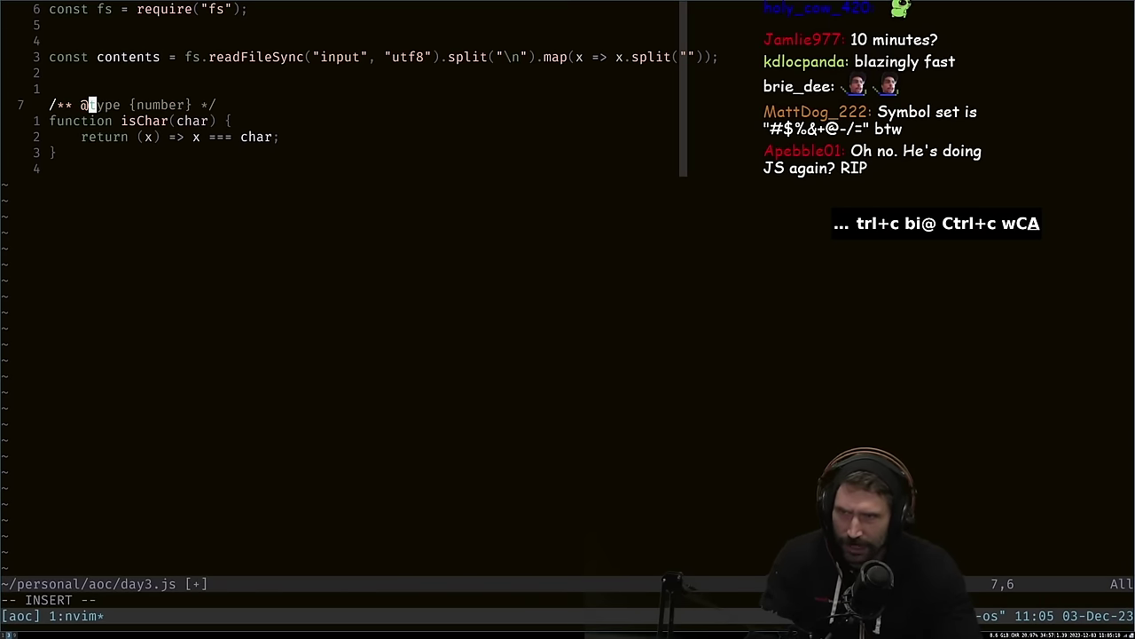
type("param char")
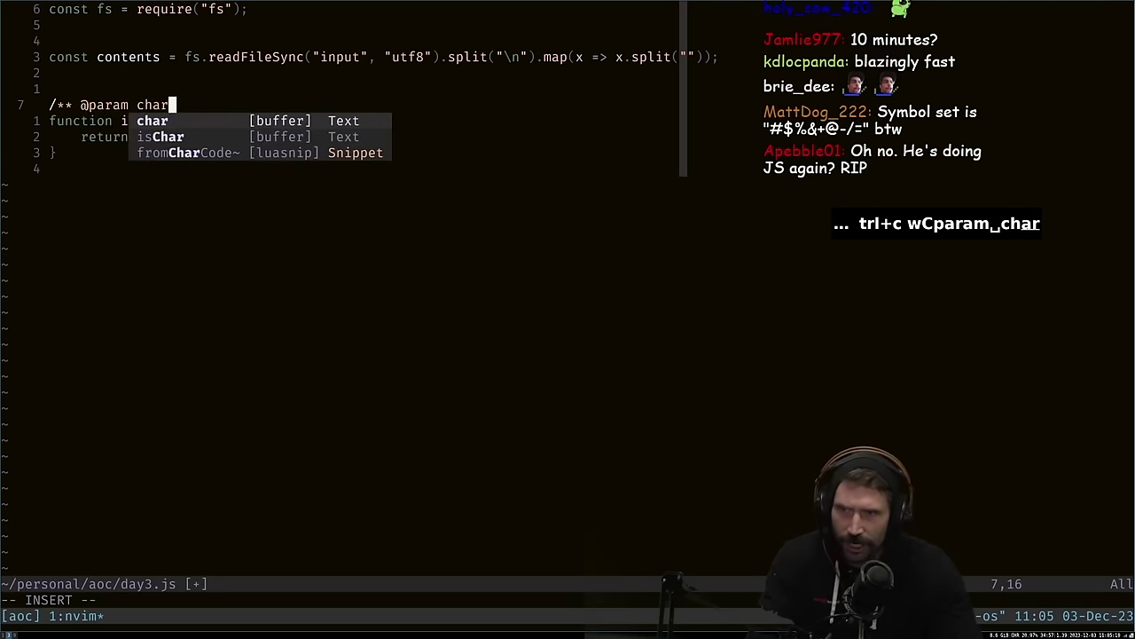
key("ctrl+c")
key("ctrl+braceright")
type("bi")
type("{s")
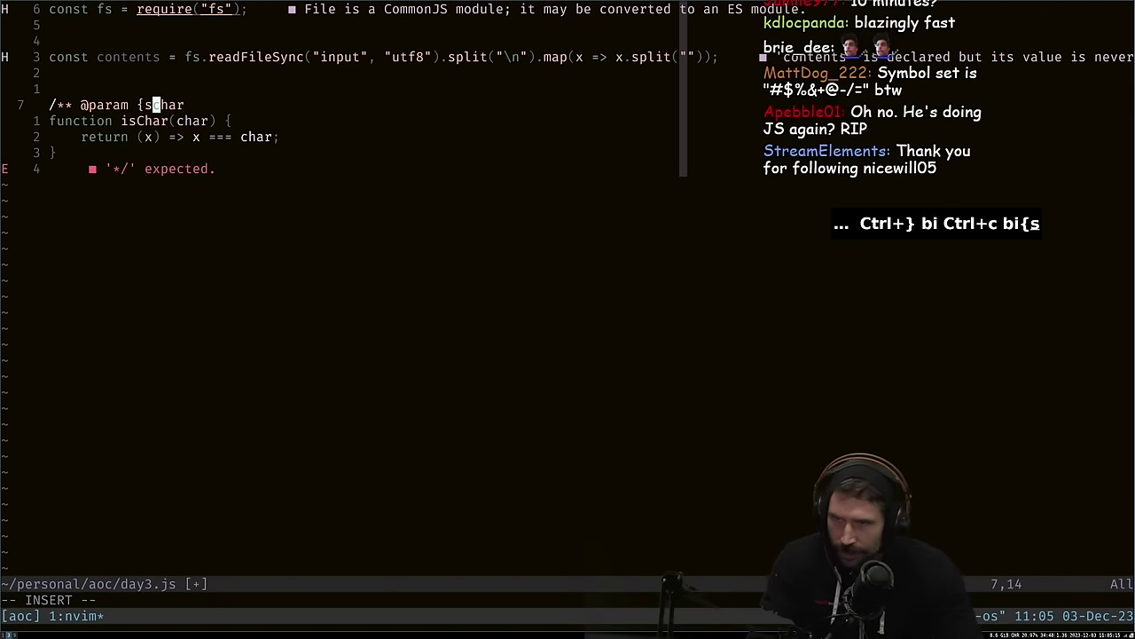
type("tring}")
key("ctrl+c")
type("A **/")
key("ctrl+c")
key("ctrl+c")
type(":w")
key("Return")
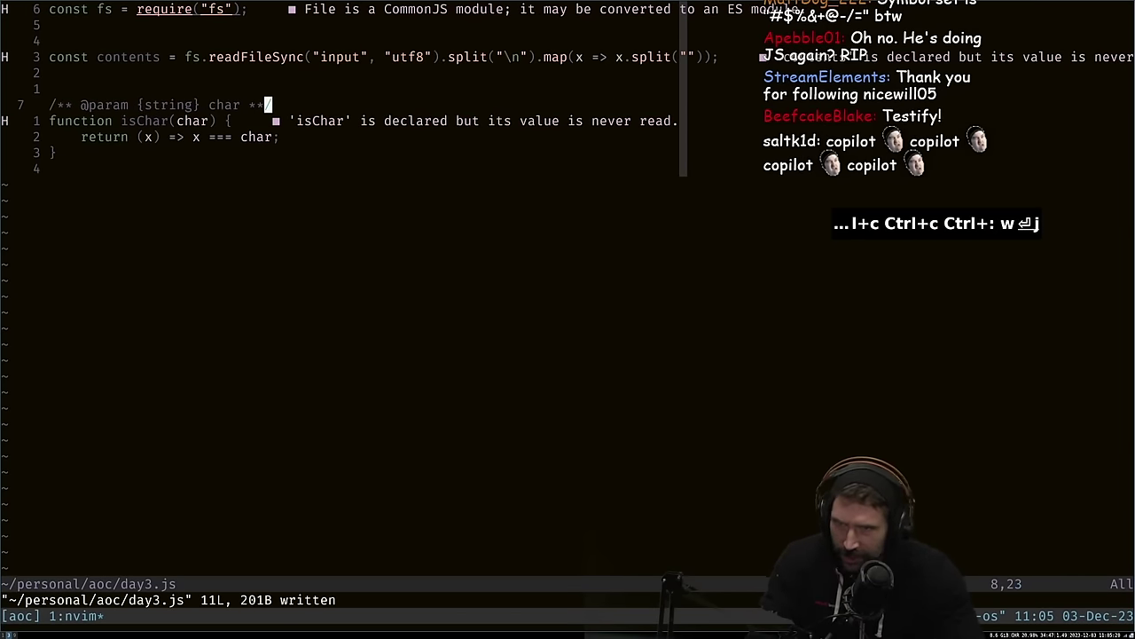
Rename isChar to isNumber and make it return !isNaN(parseInt(char))
key("D")
key("O")
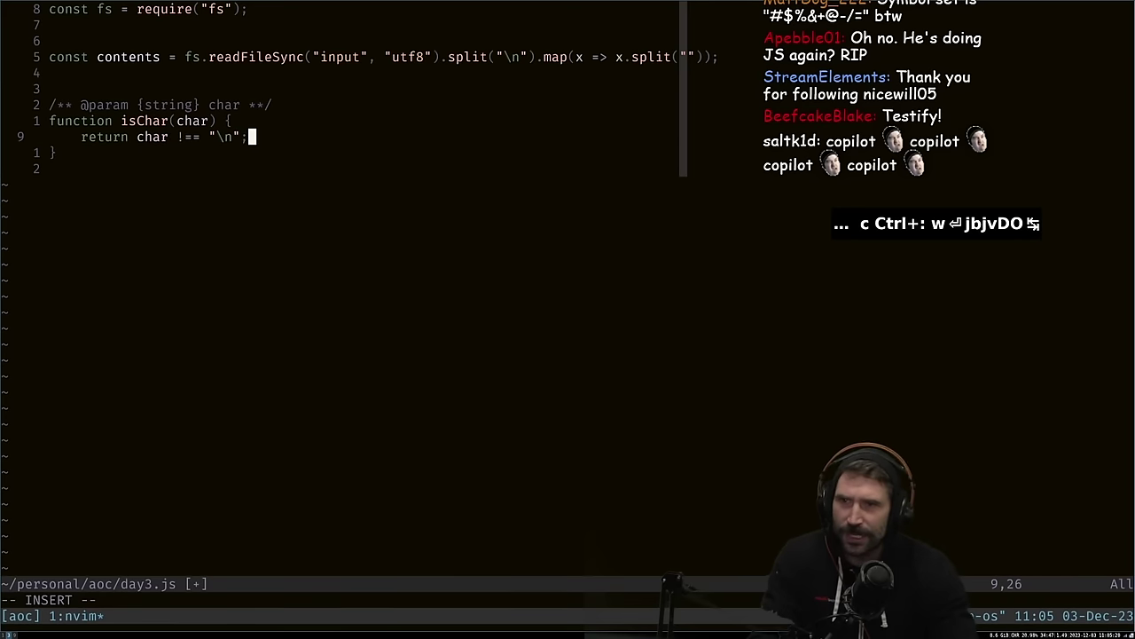
key("ctrl+c")
key("b")
key("b")
key("ctrl+c")
type("kldwiNumber")
key("ctrl+c")
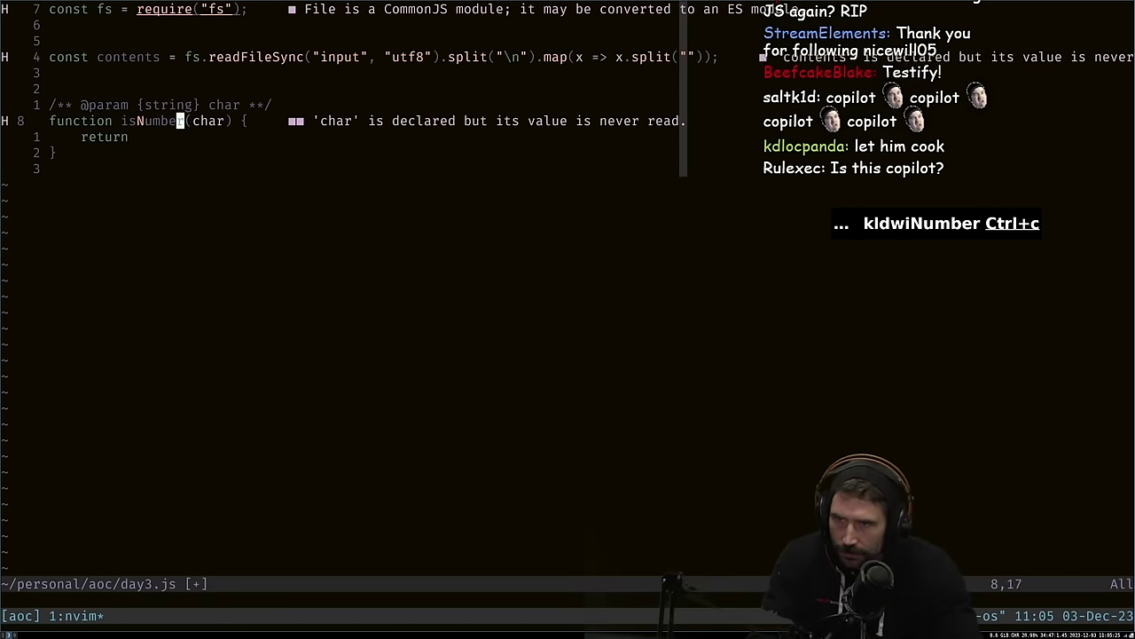
key("j")
key("V")
key("D")
key("O")
key("Tab")
key("ctrl+c")
key("ctrl+c")
key("ctrl+c")
key("ctrl+c")
key("ctrl+c")
Save day3.js with the isNumber helper after checking its parseInt line
type(":w")
key("Return")
key("j")
key("k")
key("b")
key("b")
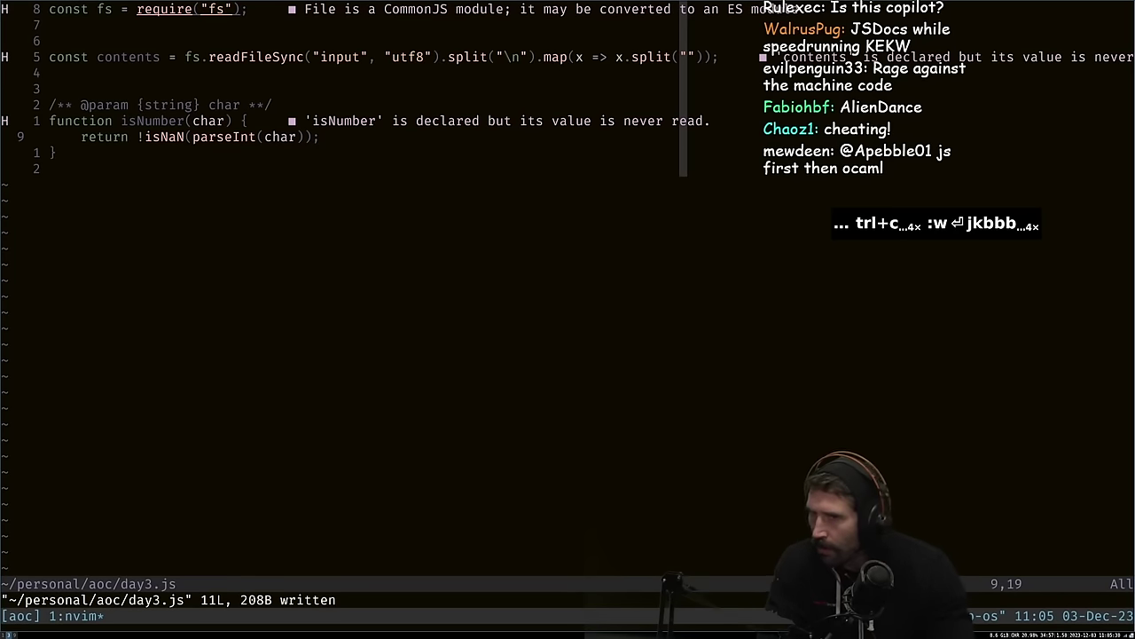
type(":w")
key("Return")
Add a function isDot(char) that returns char === "."
key("j")
key("j")
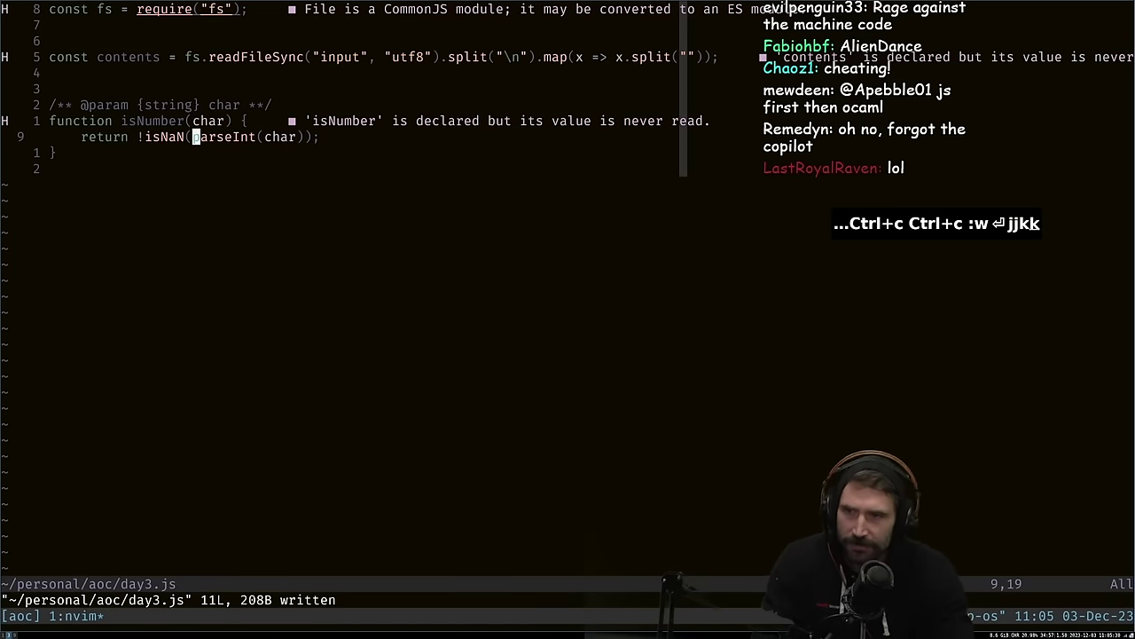
key("o")
key("Return")
type("function")
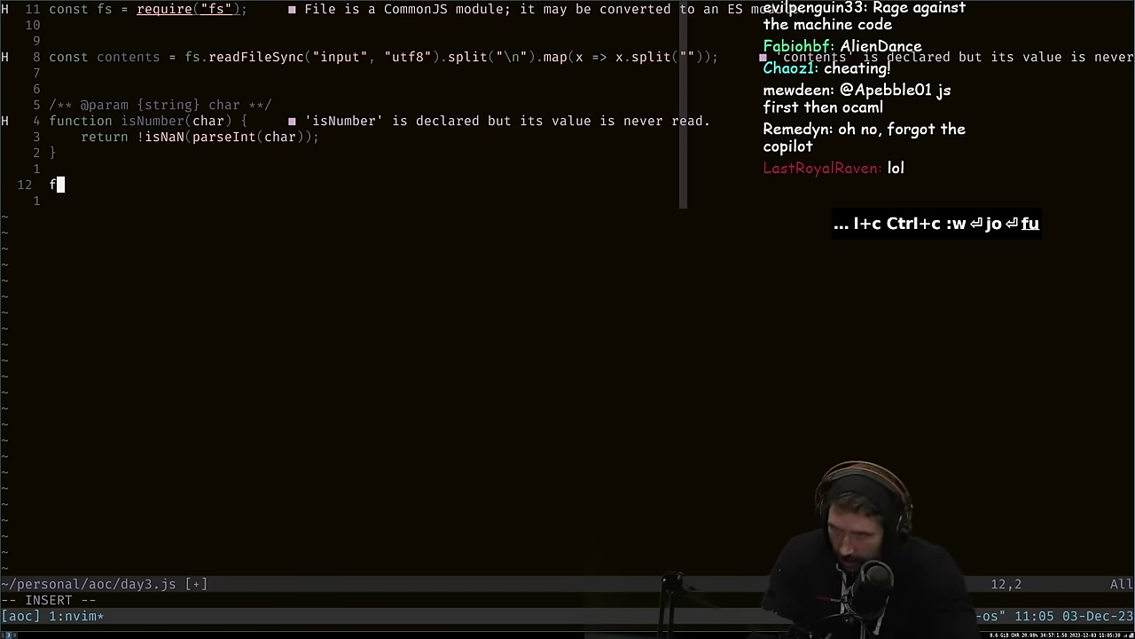
key("ctrl+c")
type("AisDot(char")
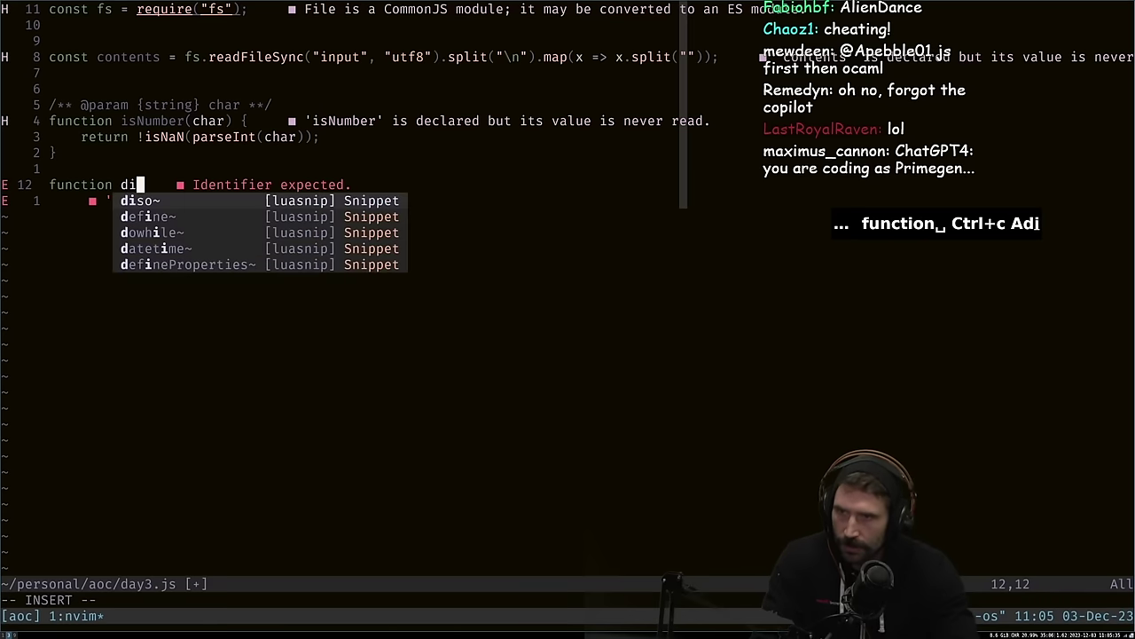
type(") {")
key("Return")
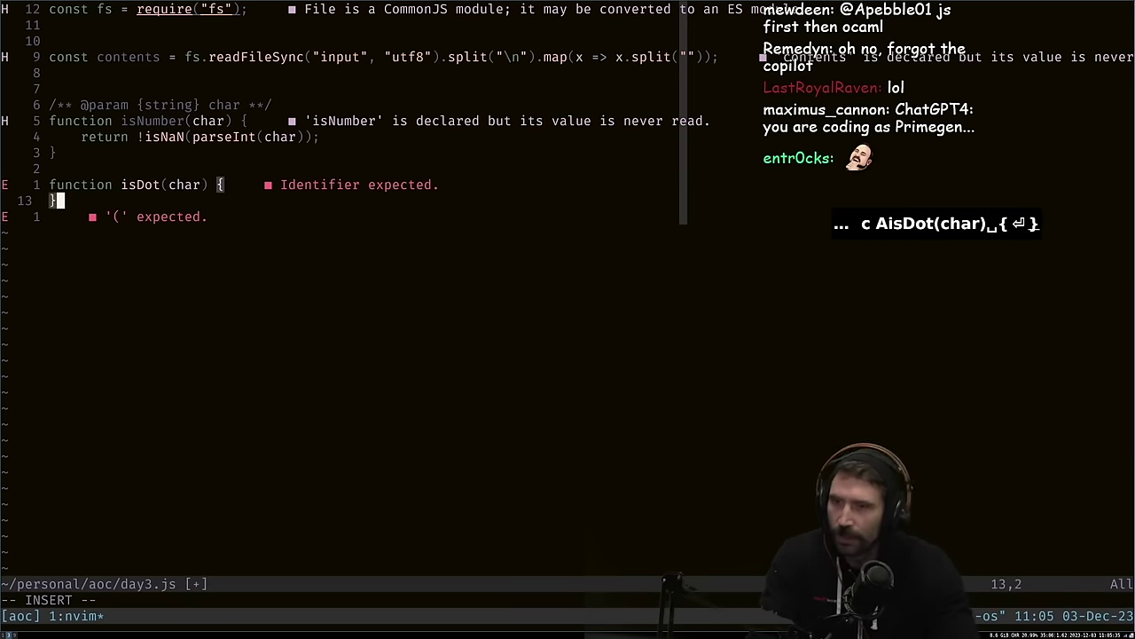
type("}")
key("ctrl+c")
key("ctrl+c")
key("shift+o")
type("return")
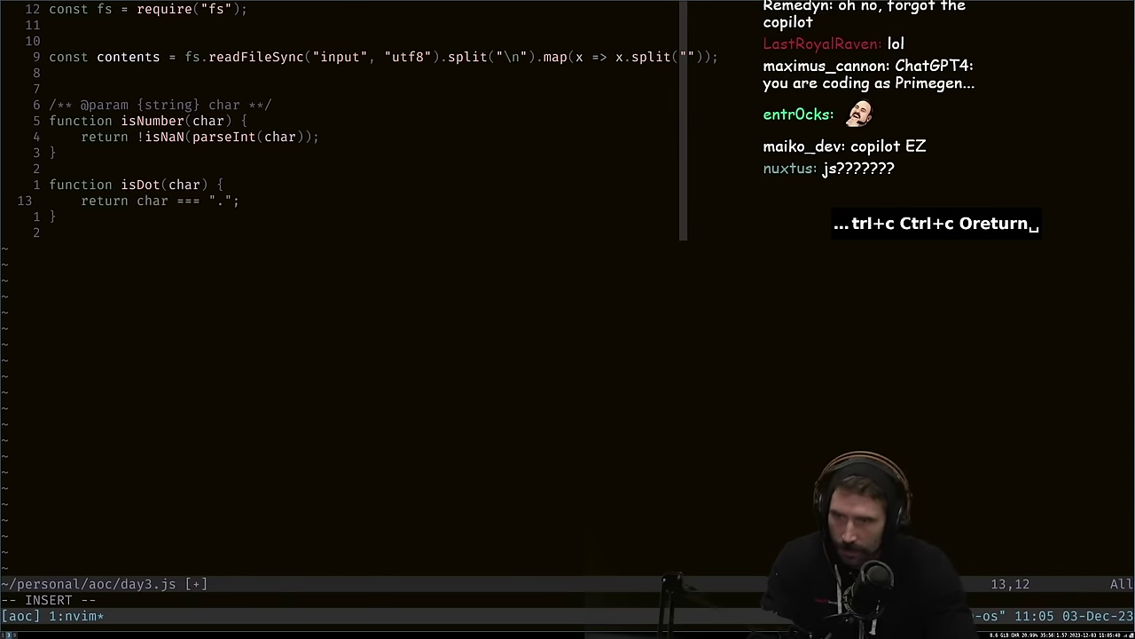
key("Tab")
key("ctrl+c")
key("ctrl+c")
Save the file with isDot and leave a blank line below it
type(":w")
key("Return")
key("j")
key("o")
key("Return")
key("ctrl+c")
key("ctrl+c")
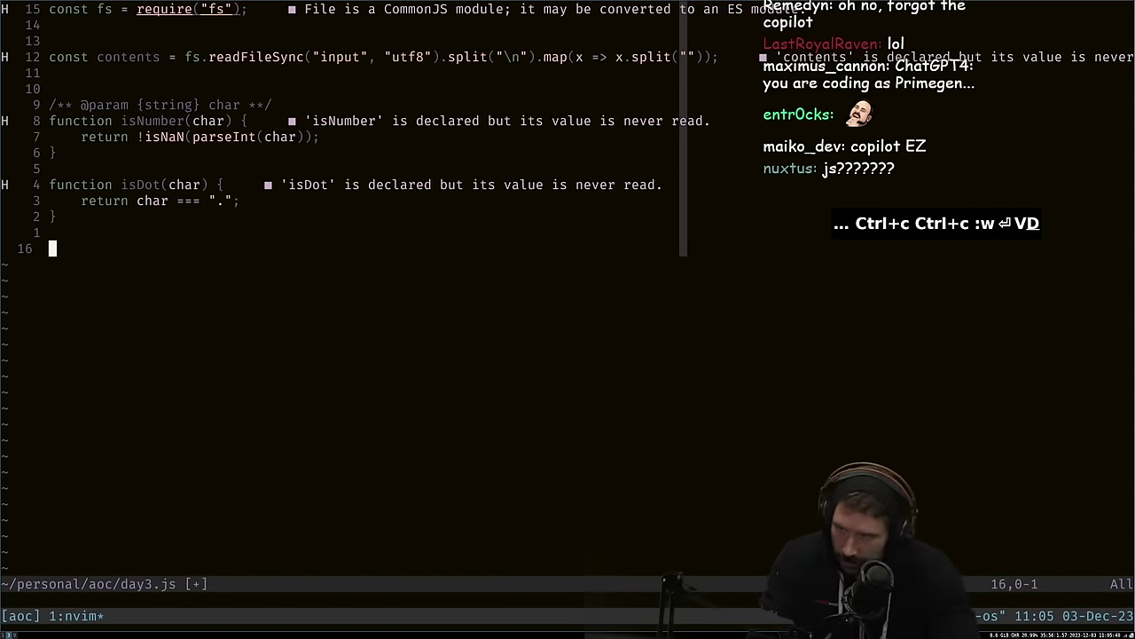
key("ctrl+c")
key("ctrl+c")
key("ctrl+c")
type(":w")
key("Return")
Remove the half-typed function and const lines that were started and abandoned
key("k")
key("k")
key("k")
key("k")
key("j")
key("j")
key("j")
key("j")
type("o")
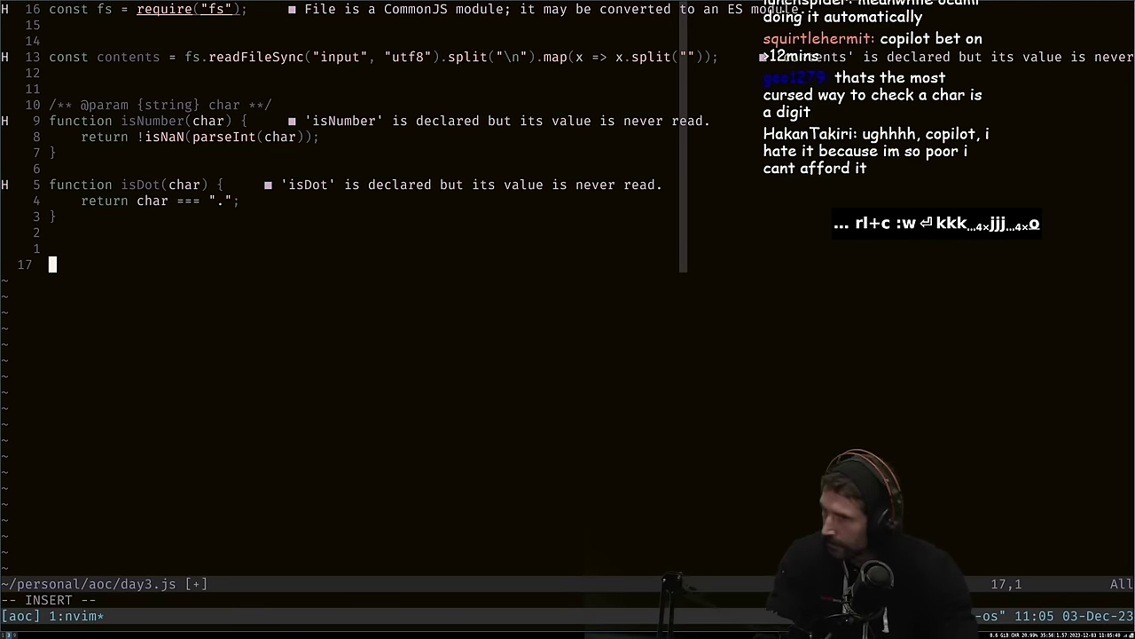
type("function")
key("ctrl+c")
type("const")
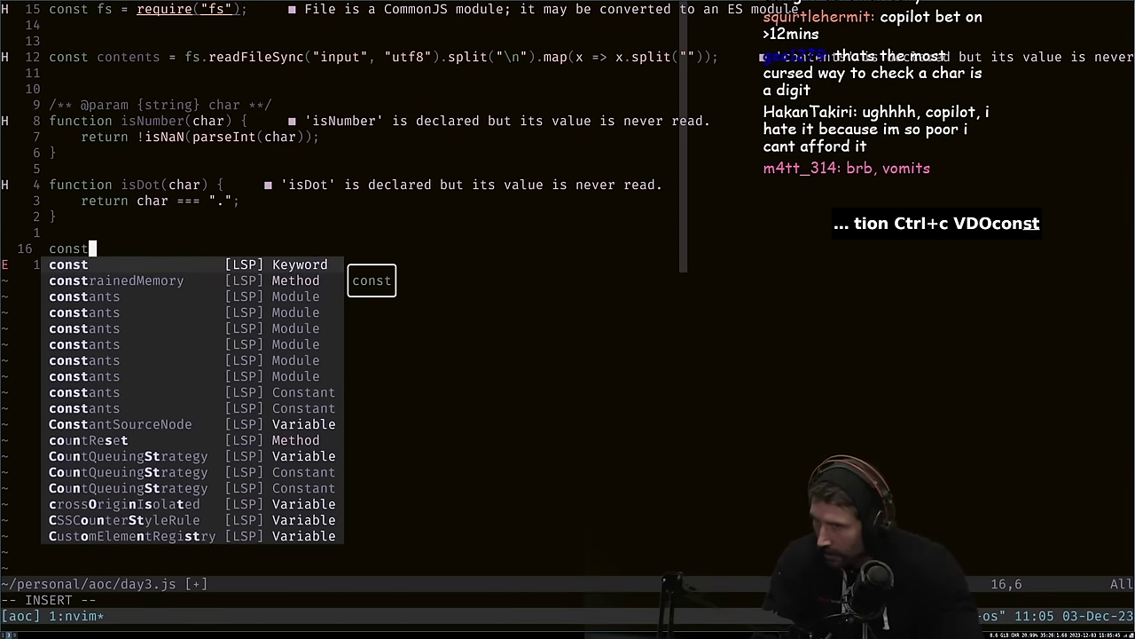
key("BackSpace")
key("BackSpace")
type("t")
key("ctrl+c")
key("shift+v")
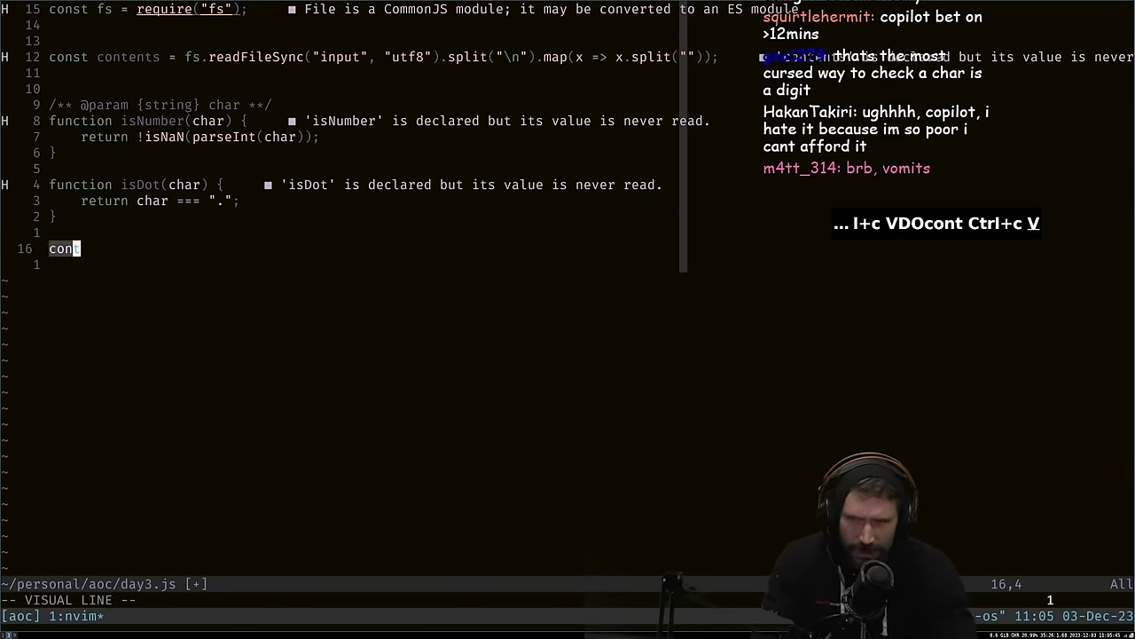
key("o")
key("Return")
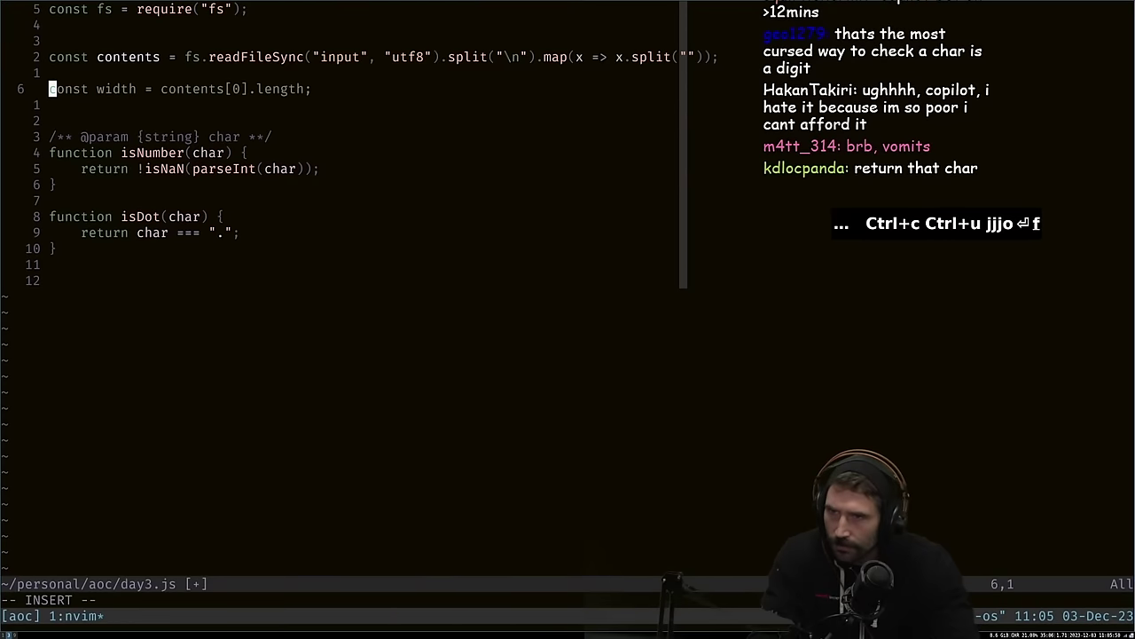
type("function")
key("ctrl+c")
key("shift+v")
key("shift+d")
key("shift+v")
key("shift+d")
key("ctrl+c")
At the end of the file, write for (let i = 0; i < contents.length; ++i) { and save
key("shift+g")
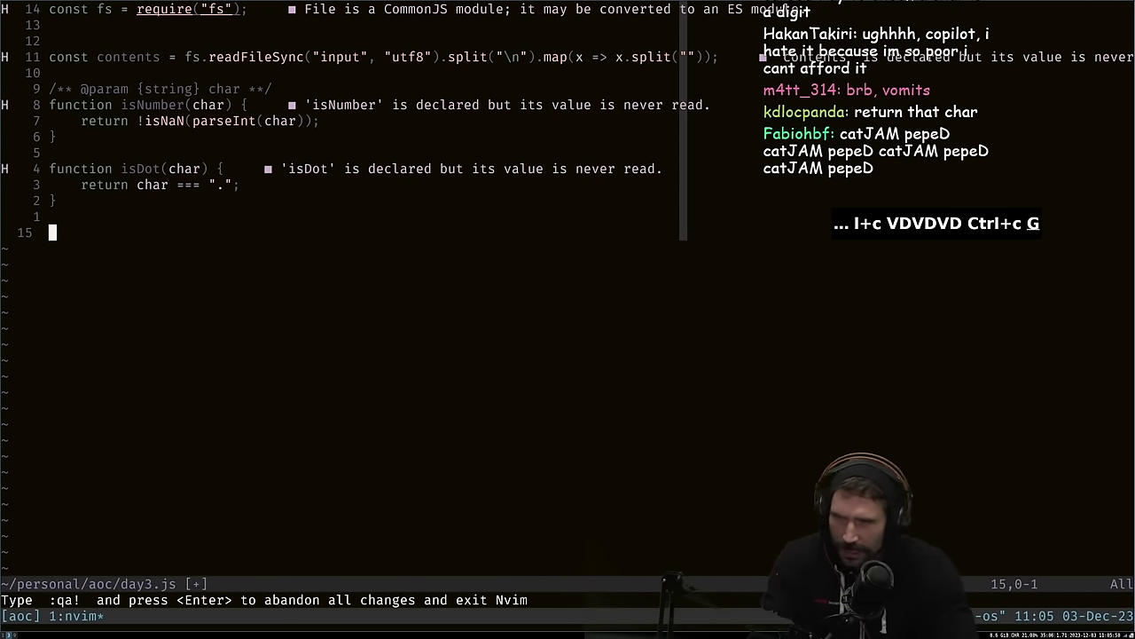
type("ofun")
key("BackSpace")
key("BackSpace")
type("or (let i")
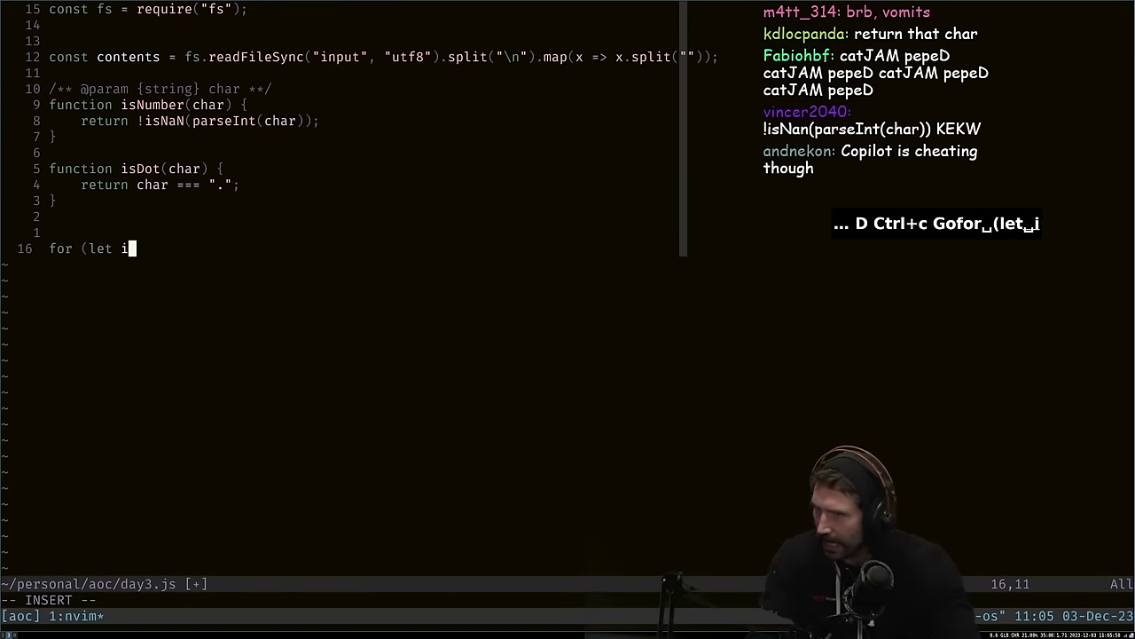
type(" = 0; i < }cont")
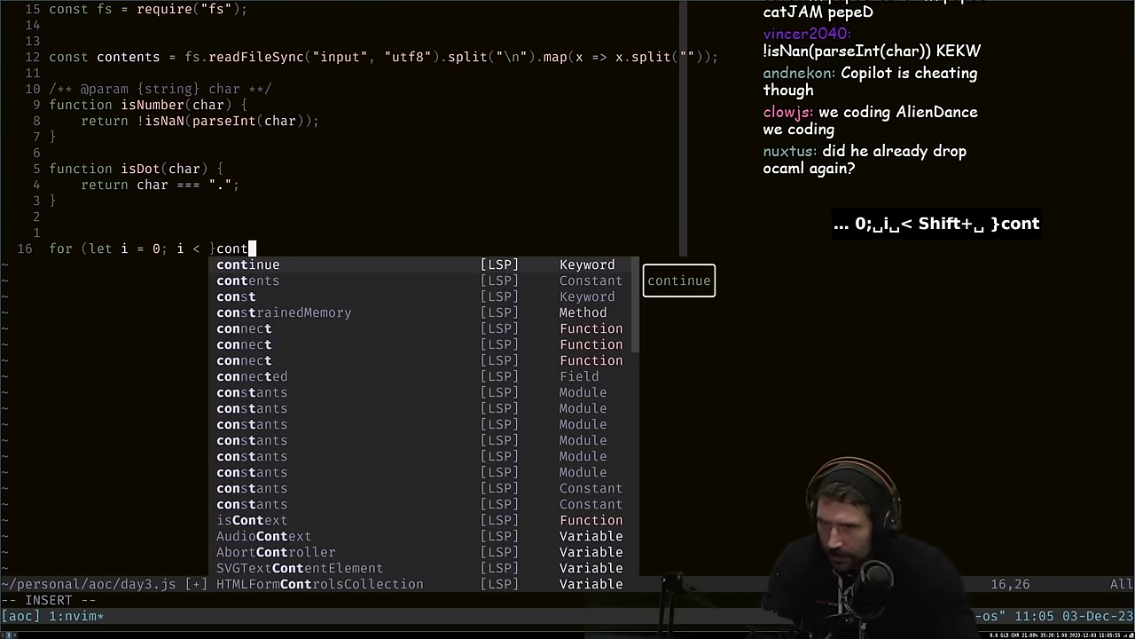
key("ctrl+c")
type("bh")
type("ent")
key("ctrl+y")
type(".")
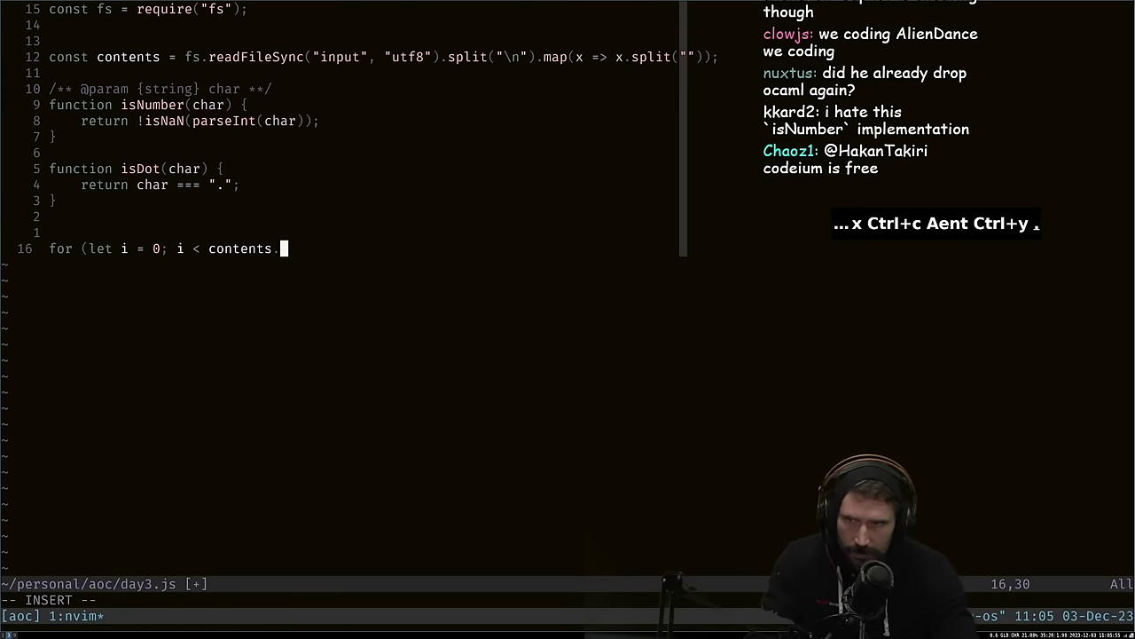
type("length; ++i) ")
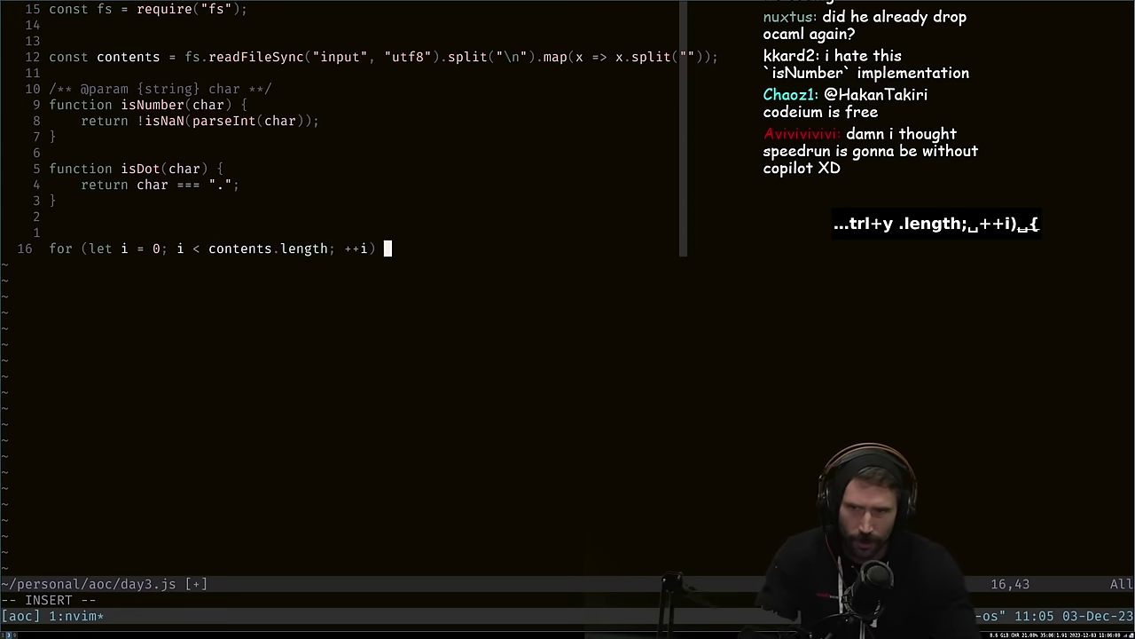
type("{")
key("ctrl+c")
key("ctrl+c")
type(":w")
key("Return")
Duplicate the for loop and nest the indented copy inside the first loop
key("k")
key("V")
key("j")
key("y")
key("j")
key("p")
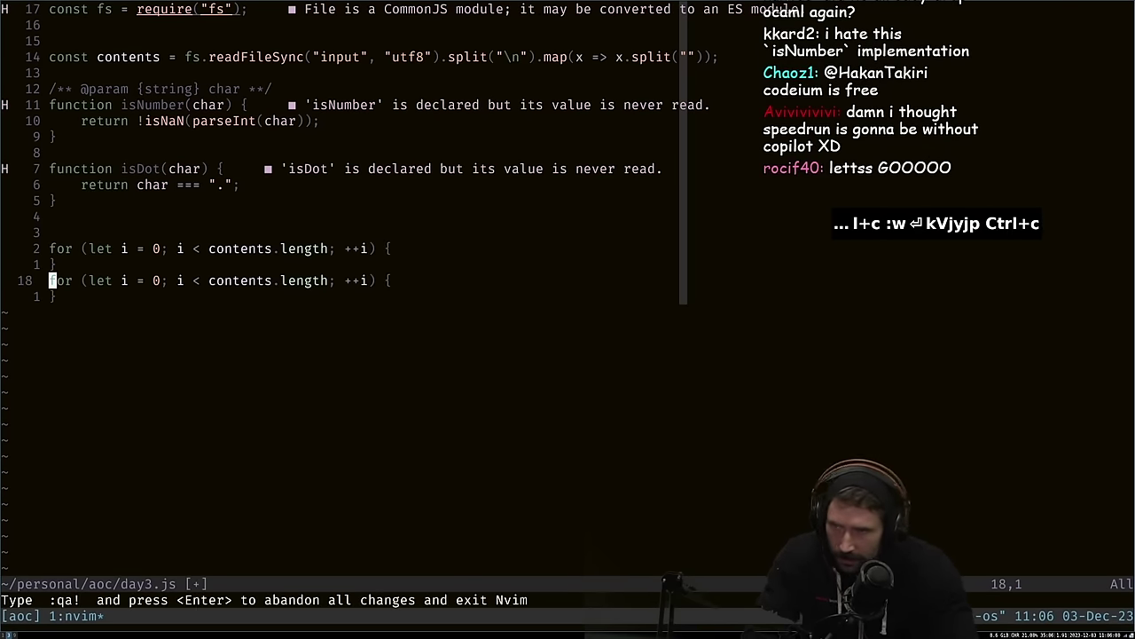
key("V")
key("j")
key("K")
key("ctrl+c")
Start a const row = declaration inside the outer loop
key("k")
key("k")
type("oconst row =")
key("ctrl+c")
key("ctrl+c")
Save, then open an empty const dirs = [ ]; array above the loops
type(":w")
key("Return")
key("A")
key("ctrl+c")
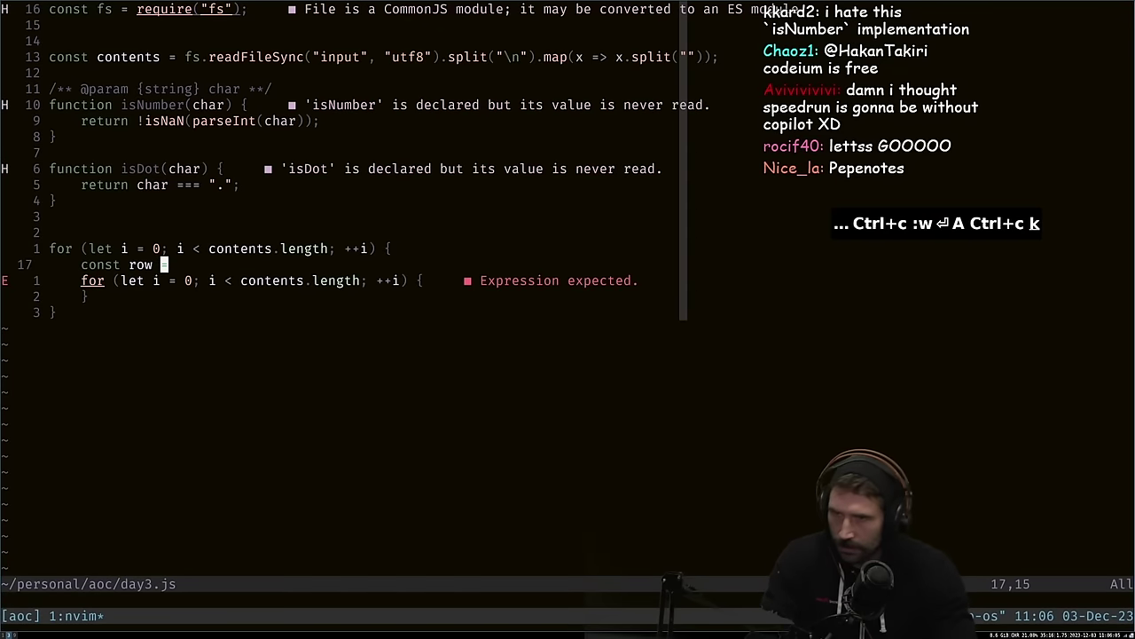
key("o")
key("Return")
type("const dirs = [")
key("Return")
type("];")
key("ctrl+c")
Fill dirs with the eight neighbour offsets from [-1, -1] to [1, 1] and save
type("O[")
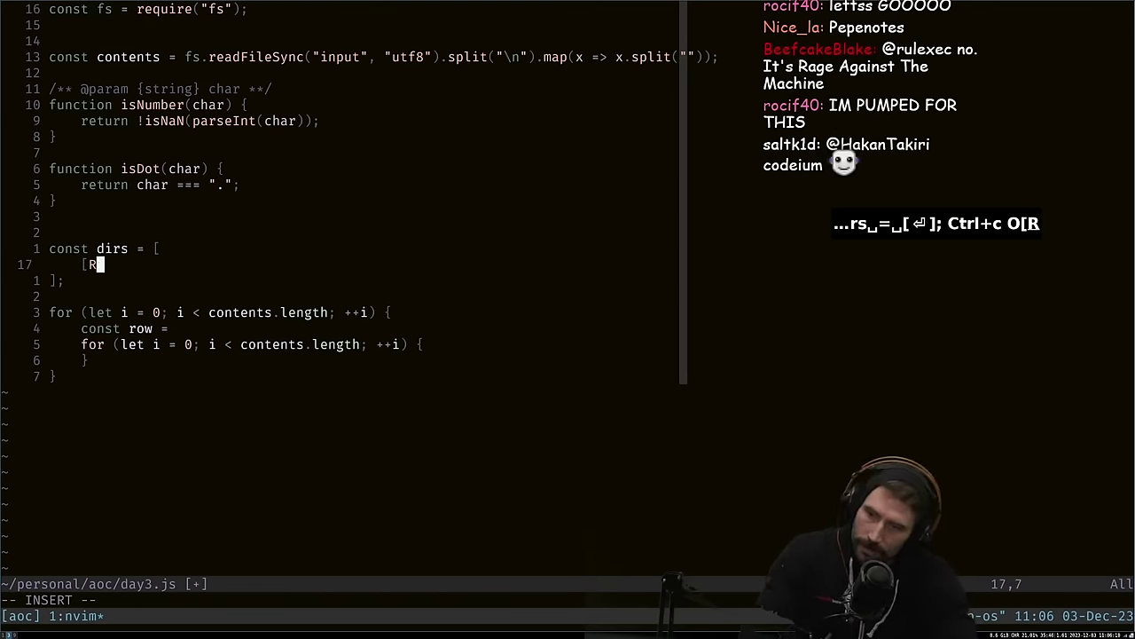
key("Tab")
key("ctrl+c")
key("ctrl+c")
key("o")
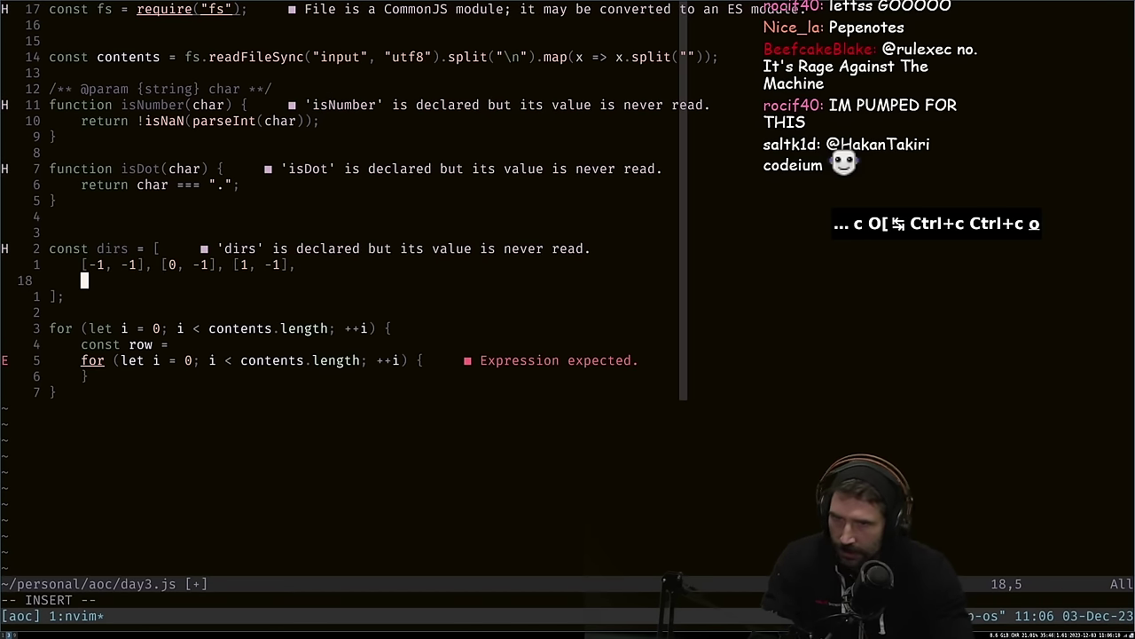
key("ctrl+c")
key("ctrl+c")
key("ctrl+c")
key("ctrl+c")
type("1:w")
key("Return")
key("k")
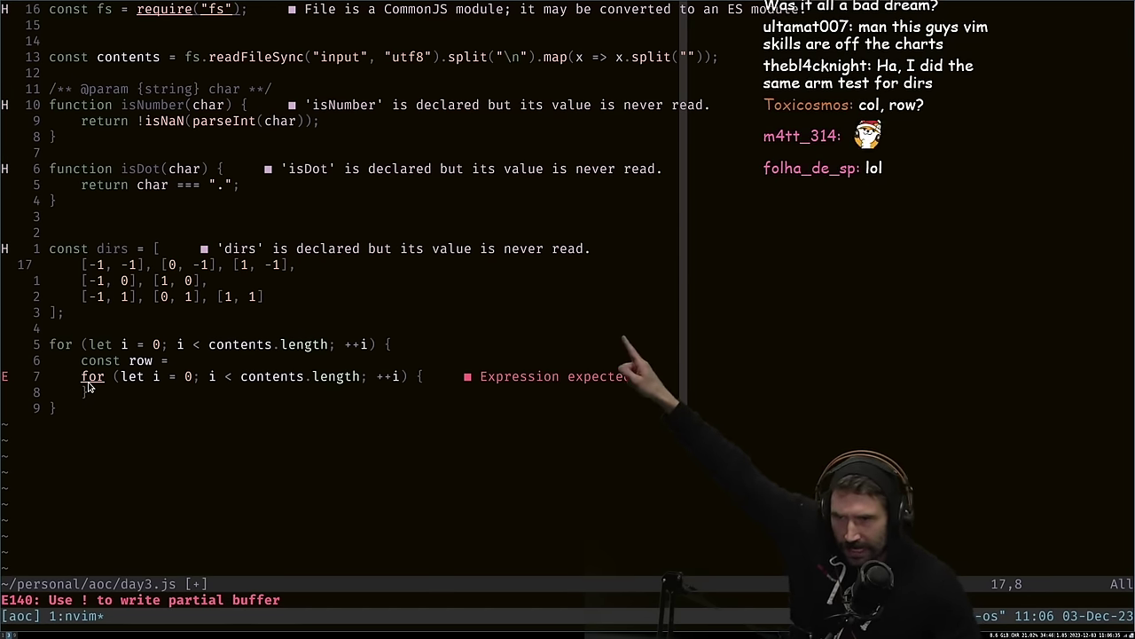
left_click(93, 282)
left_click(100, 284)
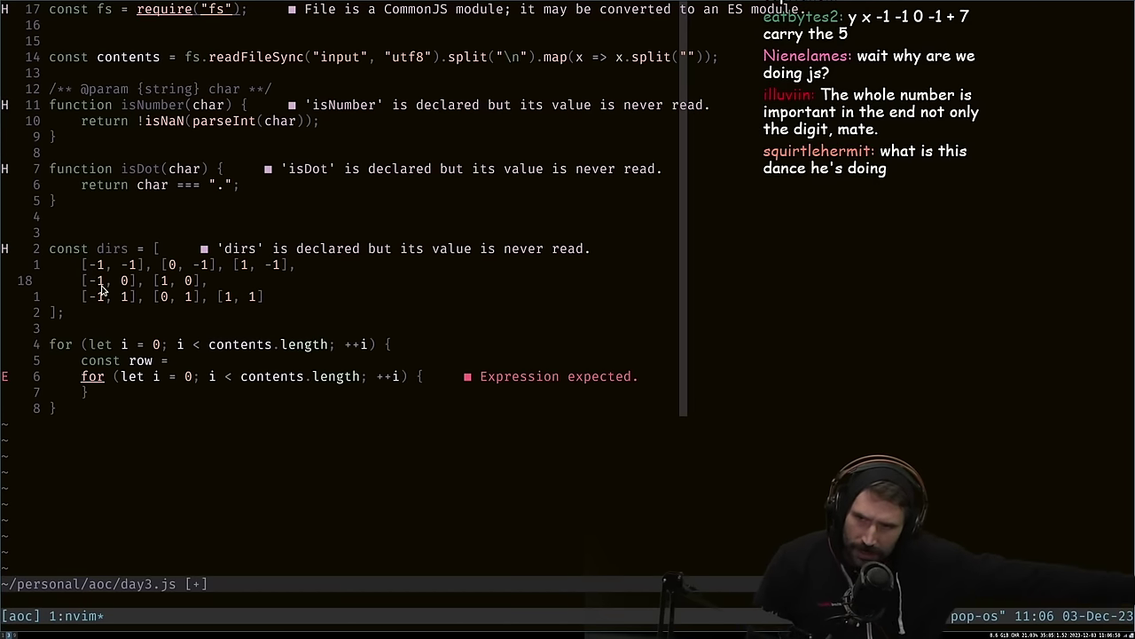
key("ctrl+c")
key("ctrl+c")
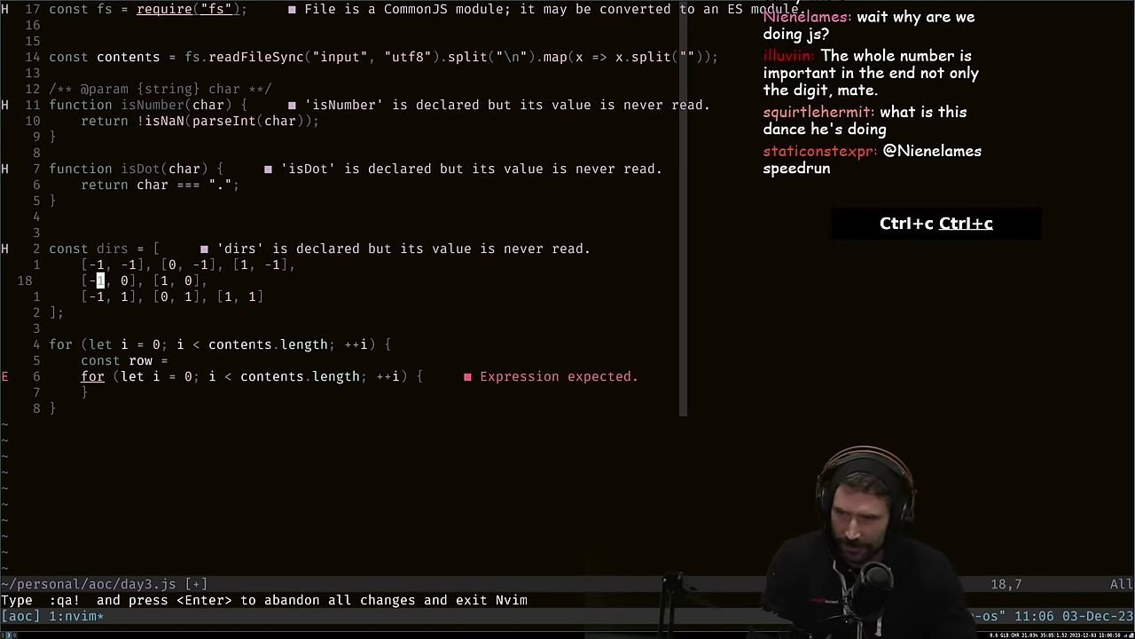